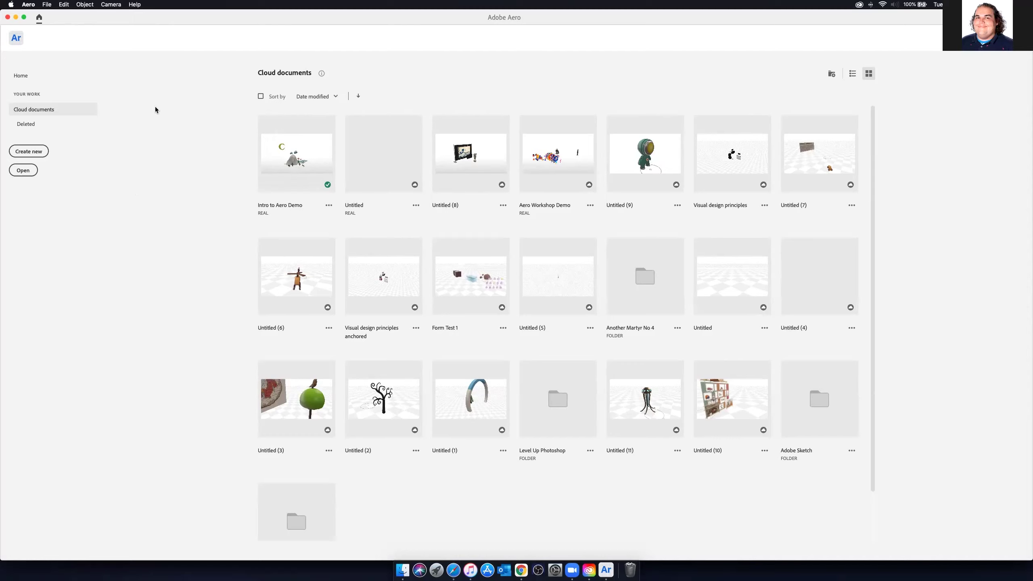
Step: Create a new project named "Intro 2"
left_click(36, 152)
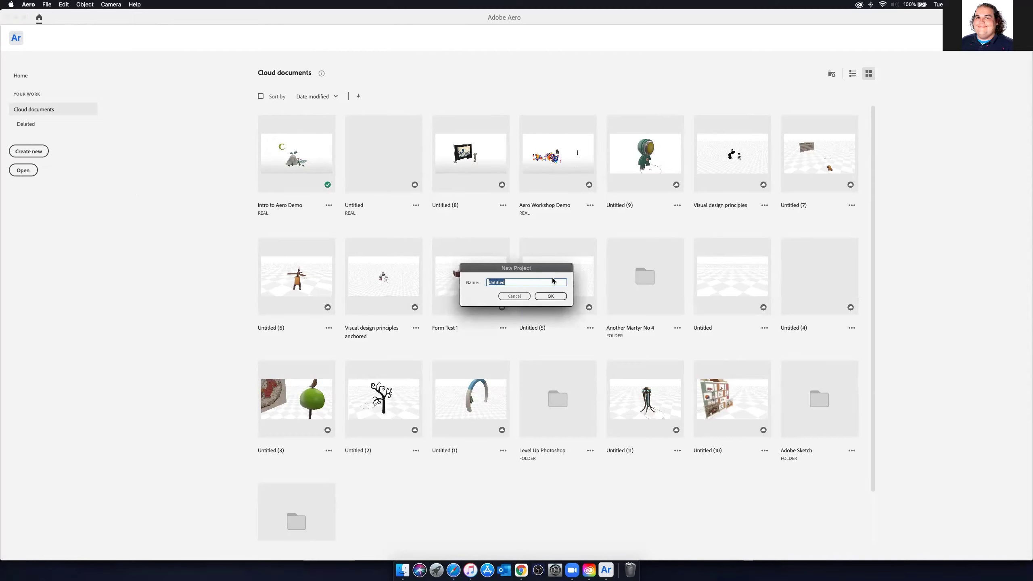
type("Intro 2")
key("Return")
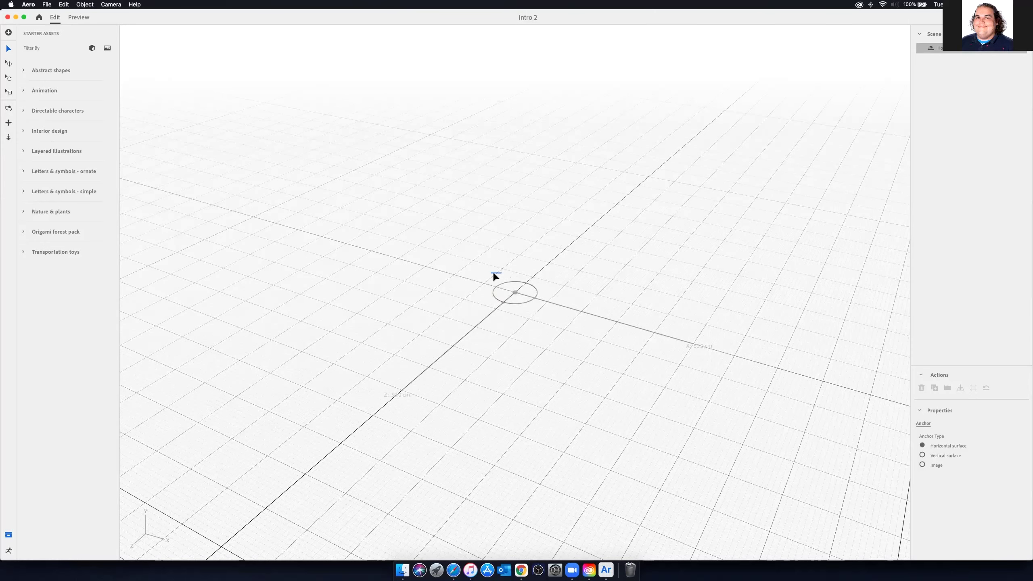
Step: Examine the empty scene's grid and surface anchor from different angles and distances
left_click_drag(458, 289, 437, 242)
left_click_drag(505, 277, 562, 295)
key("1")
left_click_drag(467, 290, 546, 283)
left_click_drag(444, 280, 471, 300)
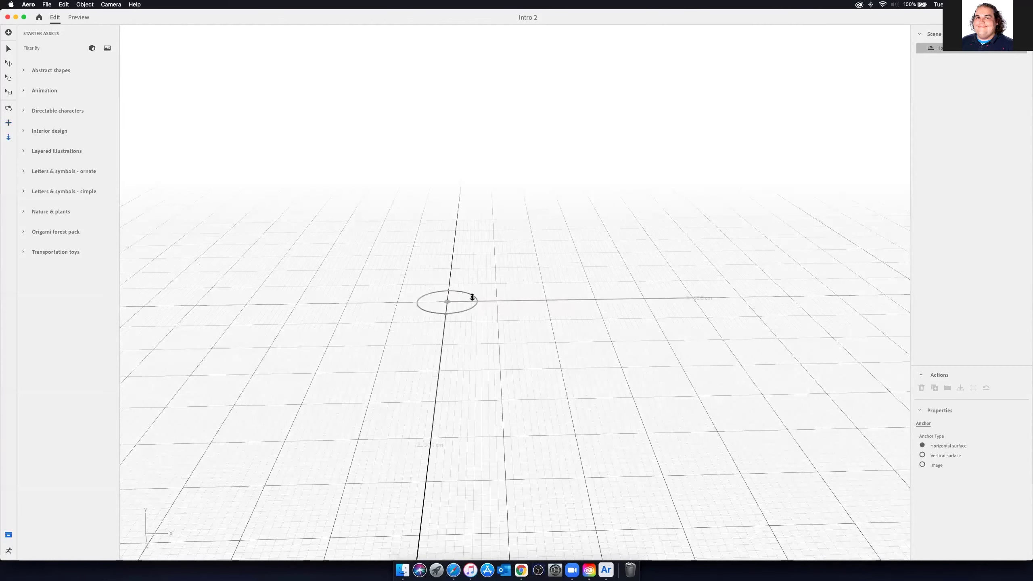
scroll(471, 300, "up", 3)
scroll(471, 299, "up", 2)
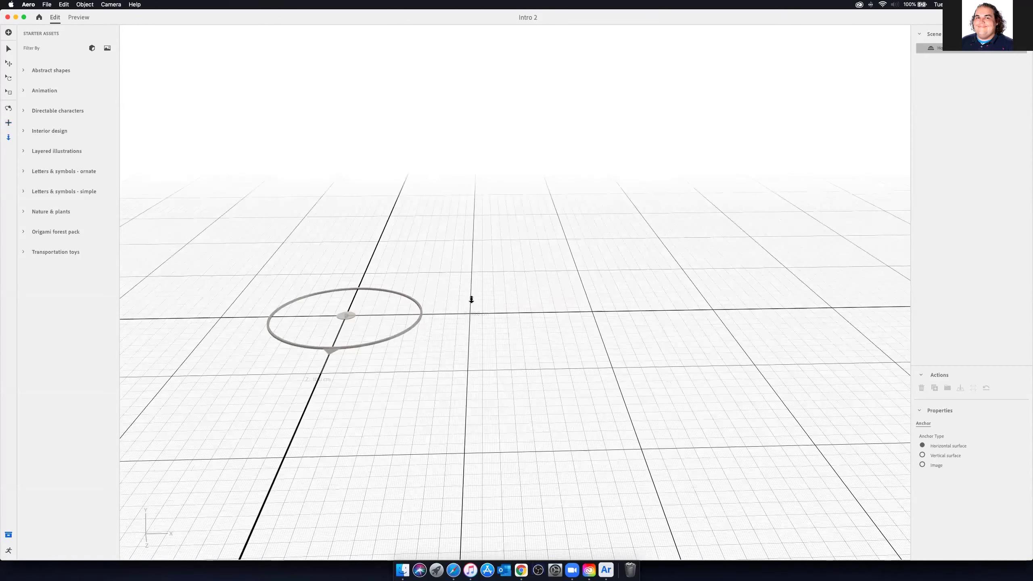
scroll(471, 299, "down", 3)
scroll(471, 299, "up", 2)
scroll(339, 227, "up", 2)
scroll(342, 229, "down", 2)
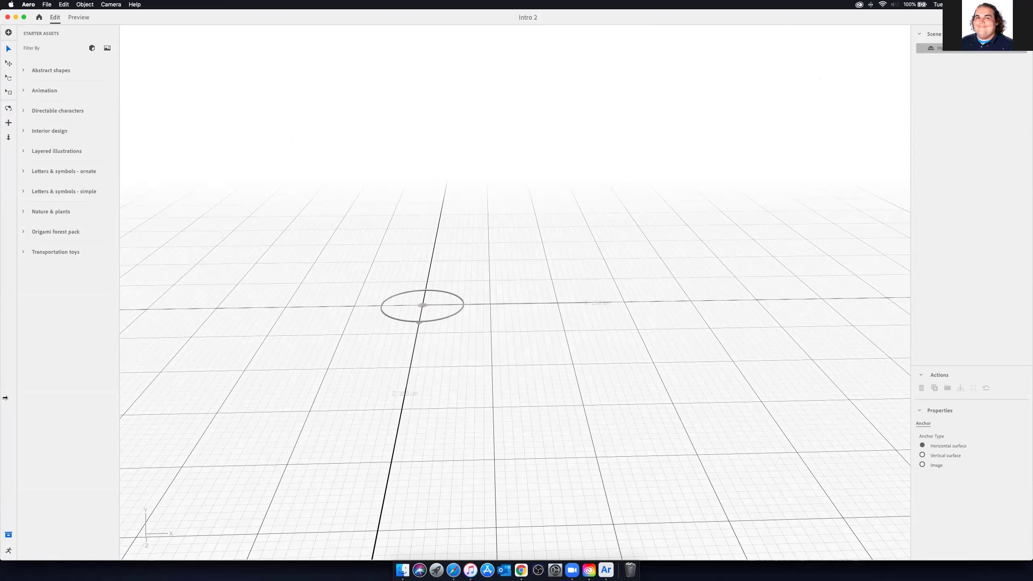
left_click(8, 535)
left_click(9, 535)
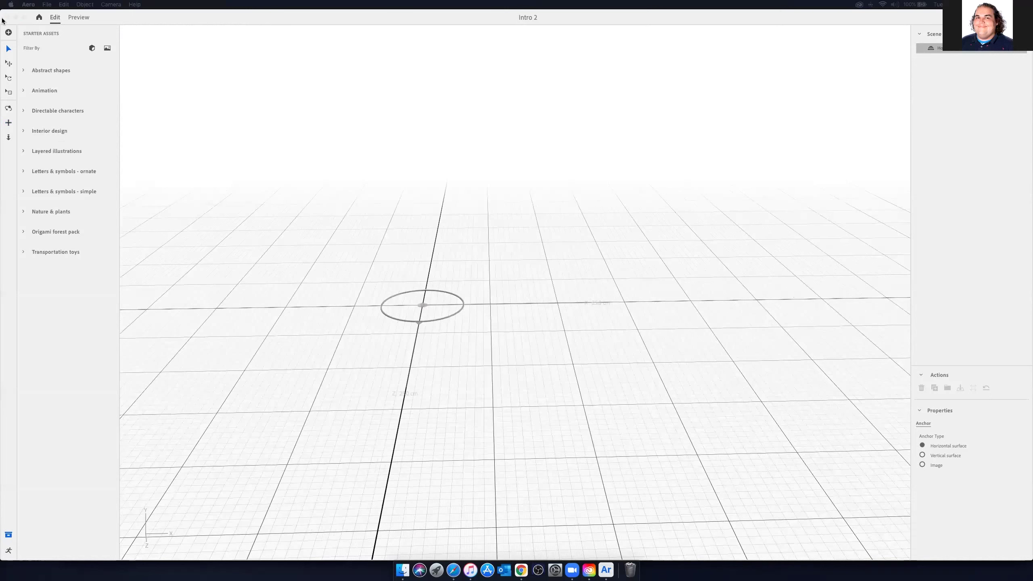
left_click(37, 36)
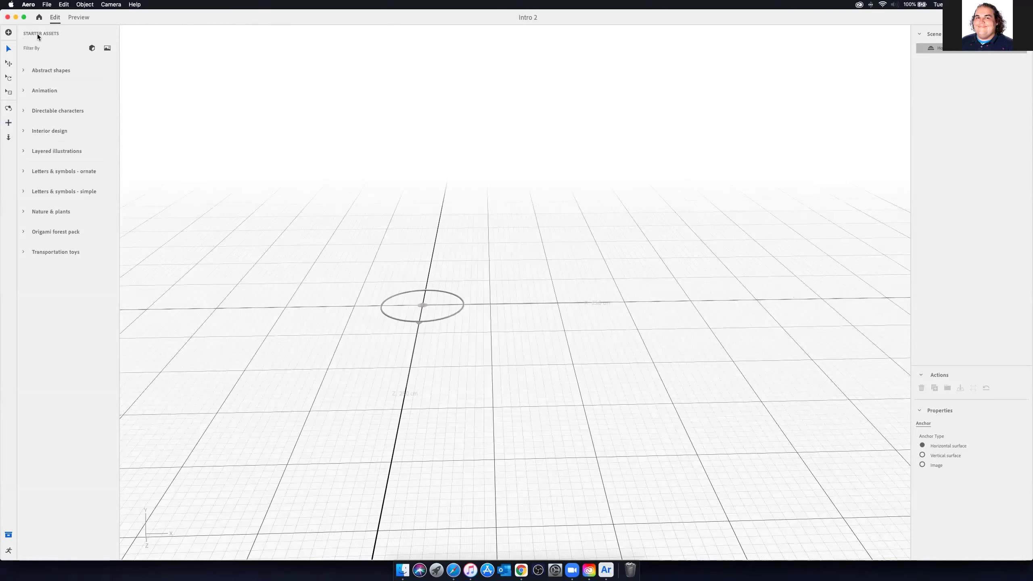
left_click(24, 70)
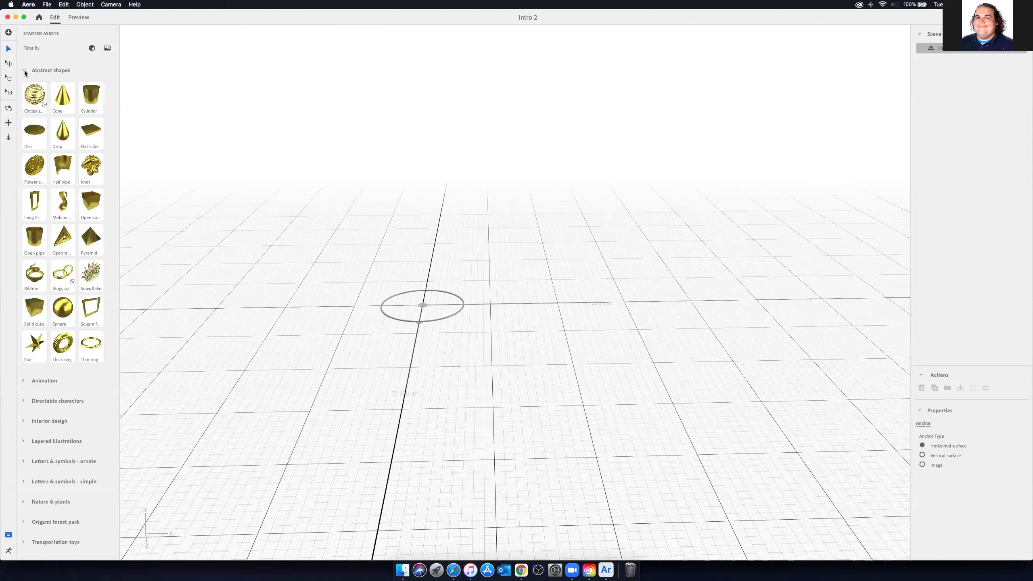
left_click(24, 69)
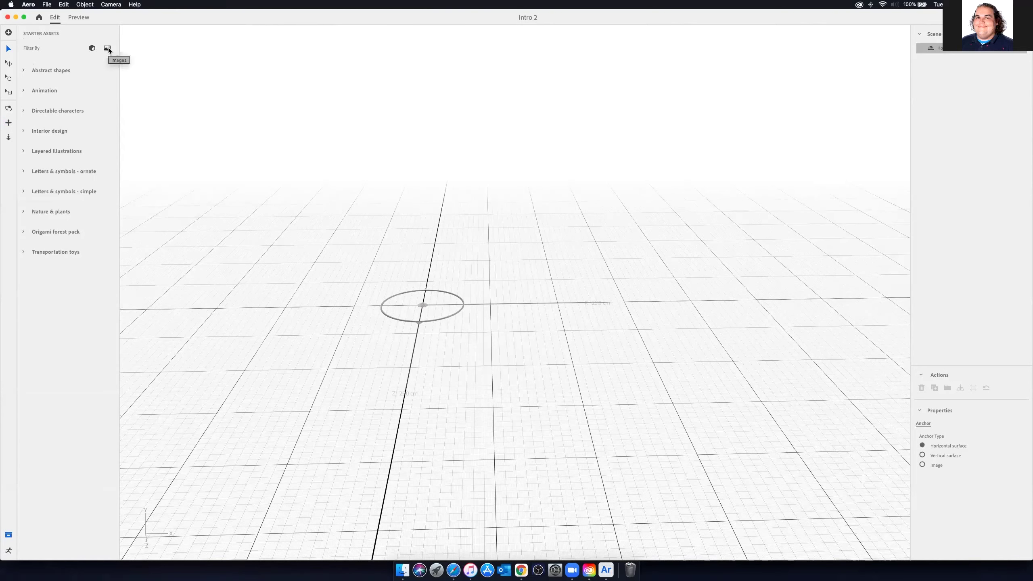
Step: Filter the starter assets to 3D models and add the Open cube from Abstract shapes to the scene
left_click(92, 48)
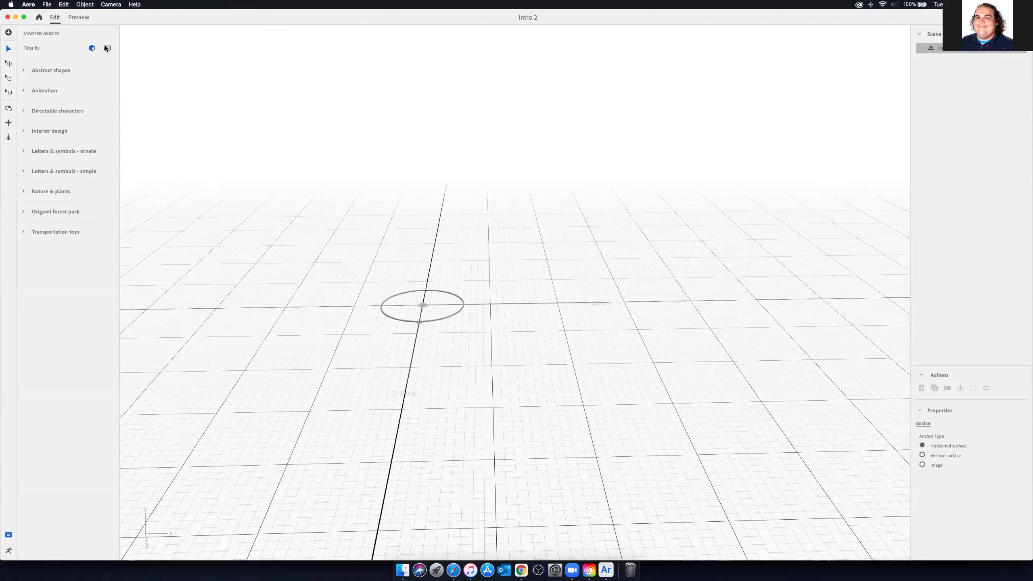
left_click(107, 49)
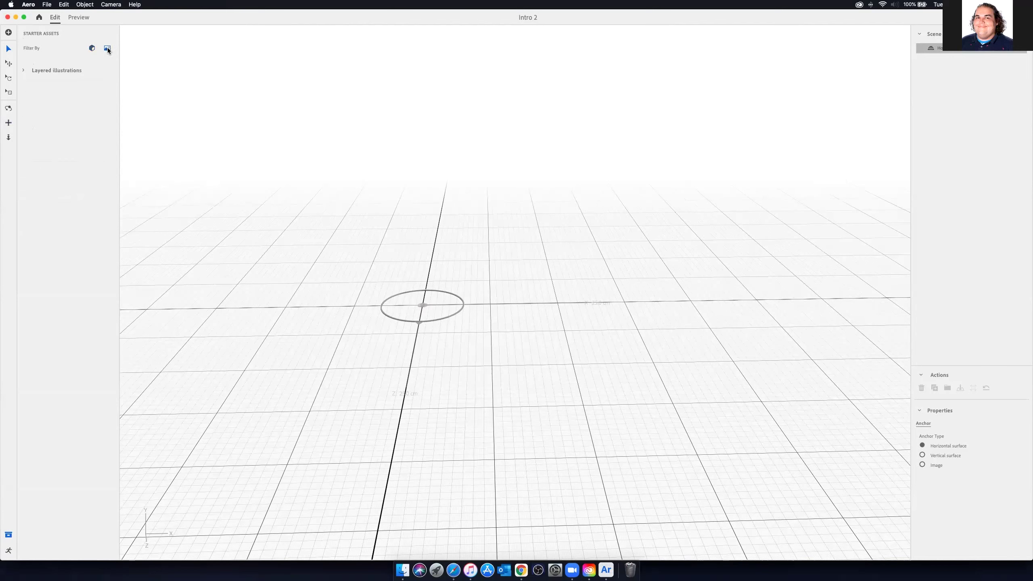
left_click(91, 48)
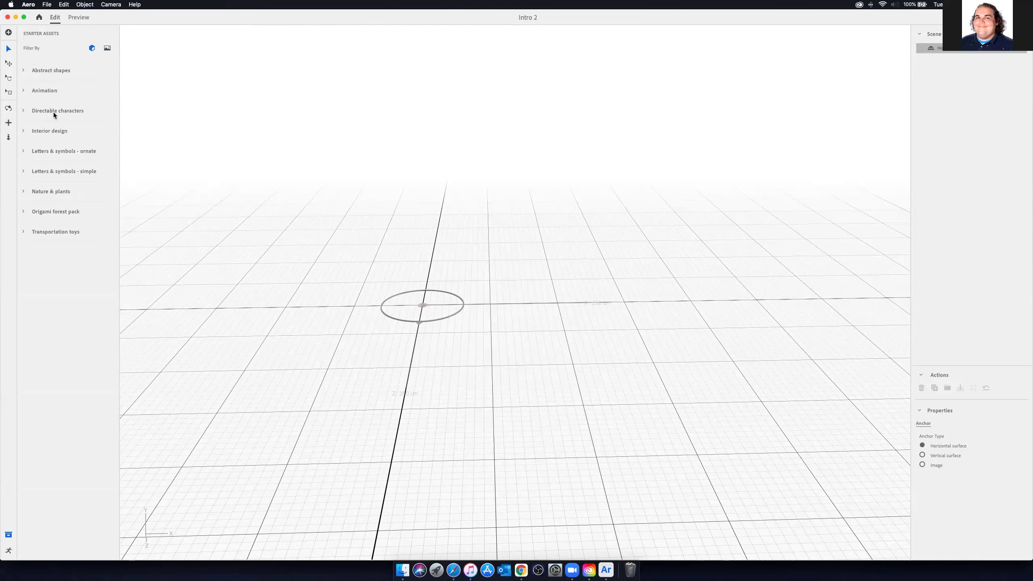
left_click(24, 70)
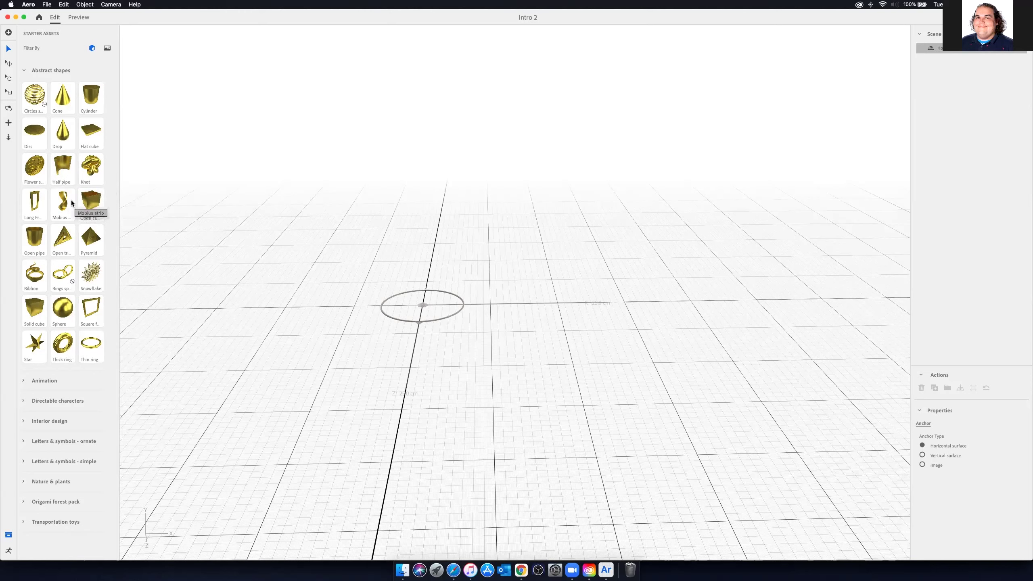
left_click(90, 202)
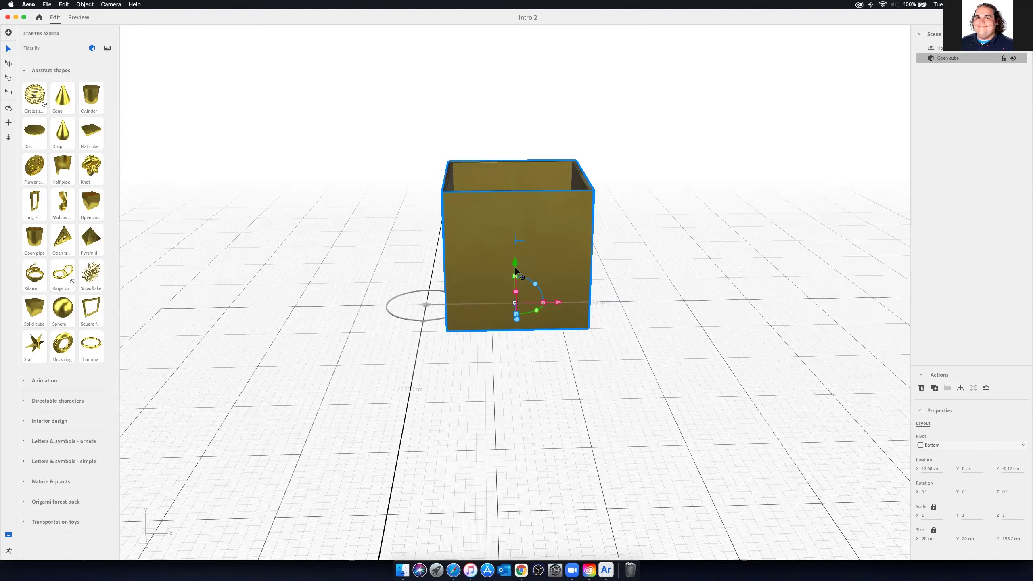
Step: Move the open cube up to about 3.93 cm in Y and sideways to about 13.26 cm in X
left_click_drag(515, 268, 515, 235)
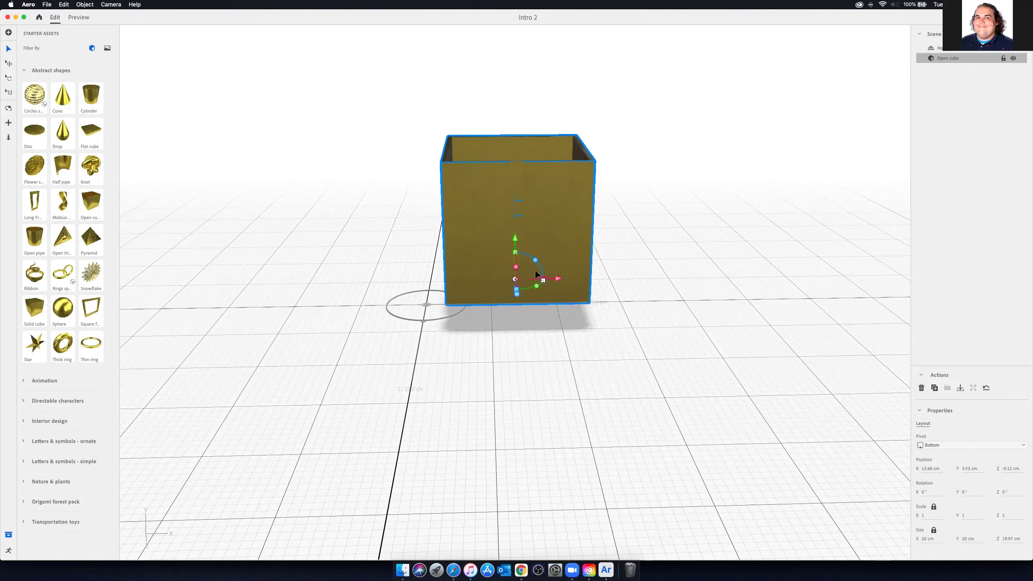
left_click_drag(555, 281, 526, 286)
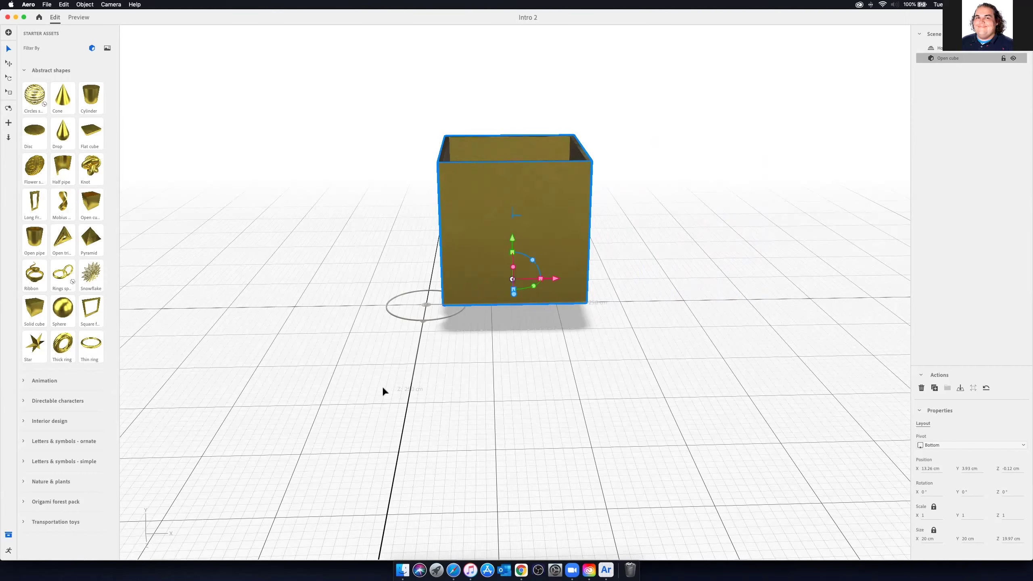
scroll(378, 380, "down", 5)
scroll(363, 344, "up", 8)
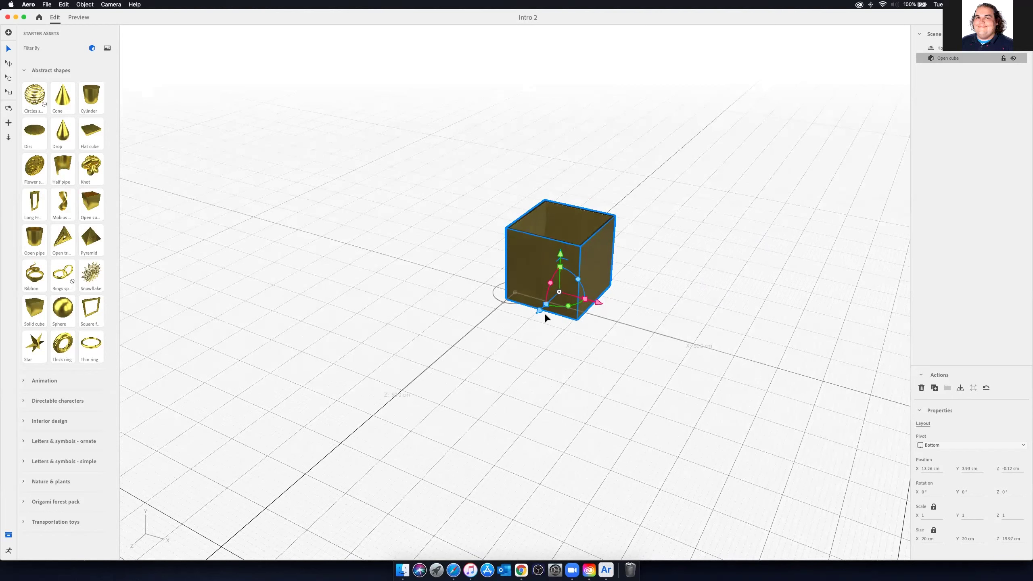
Step: Try moving the open cube along the Z axis and bring it back to its starting place
left_click_drag(539, 310, 625, 272)
left_click_drag(605, 285, 545, 309)
scroll(578, 325, "down", 1)
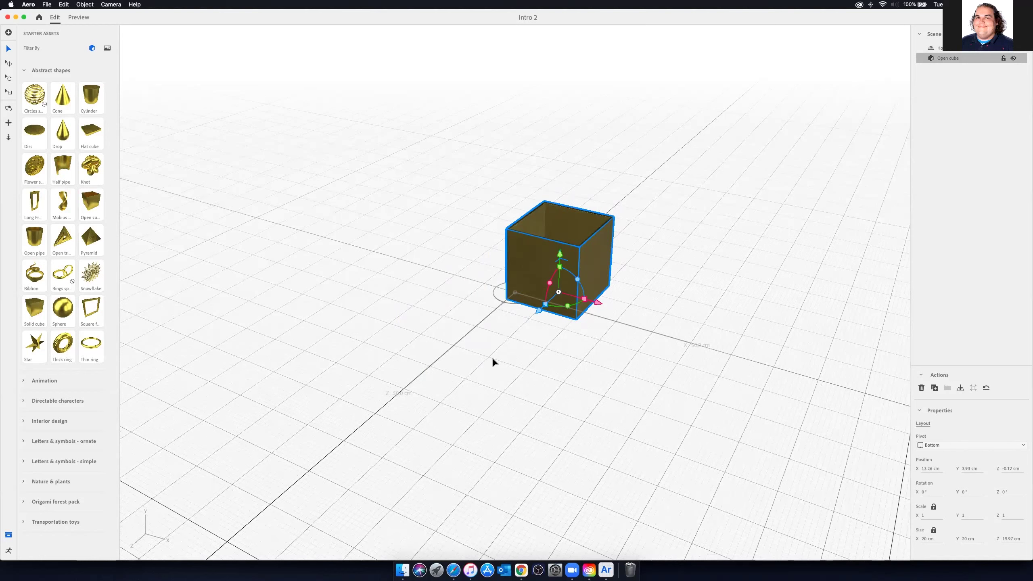
left_click(116, 4)
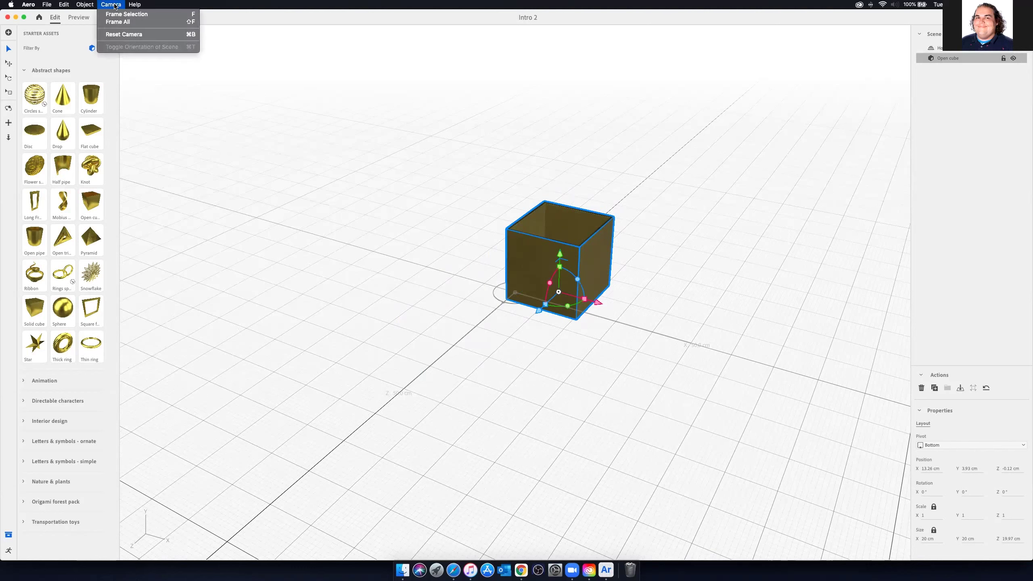
left_click(115, 5)
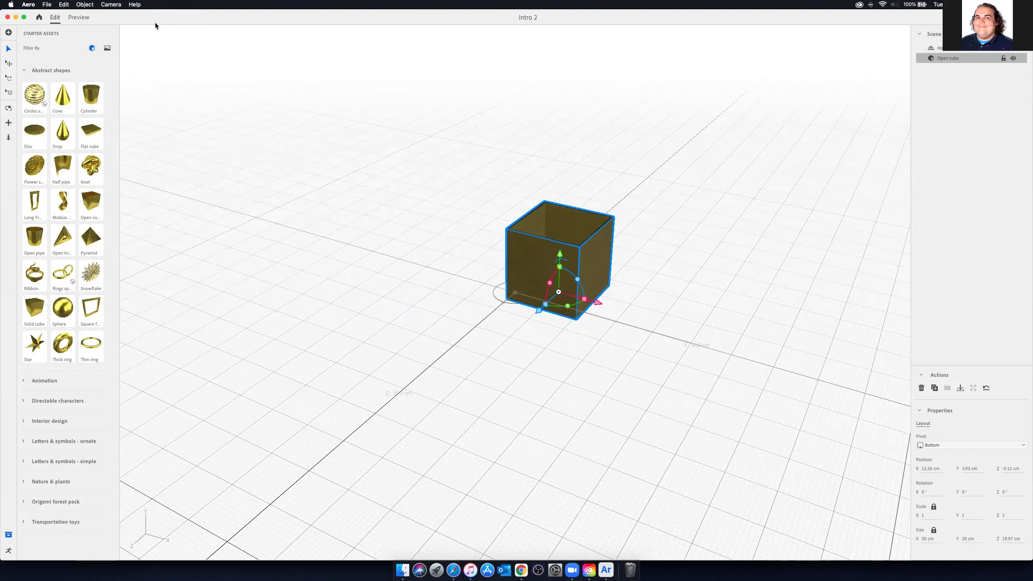
left_click(110, 4)
mouse_move(48, 4)
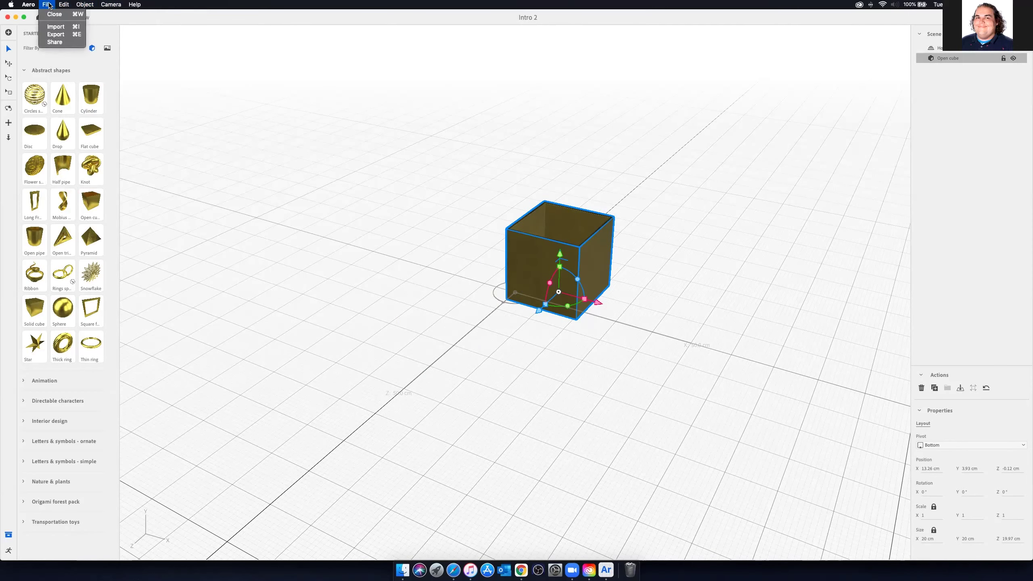
mouse_move(109, 5)
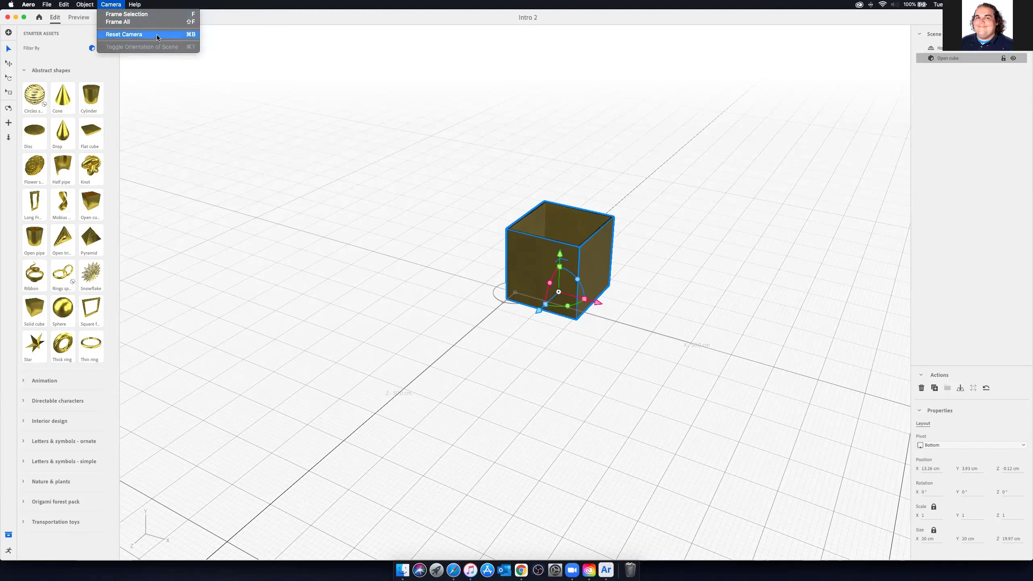
left_click(578, 249)
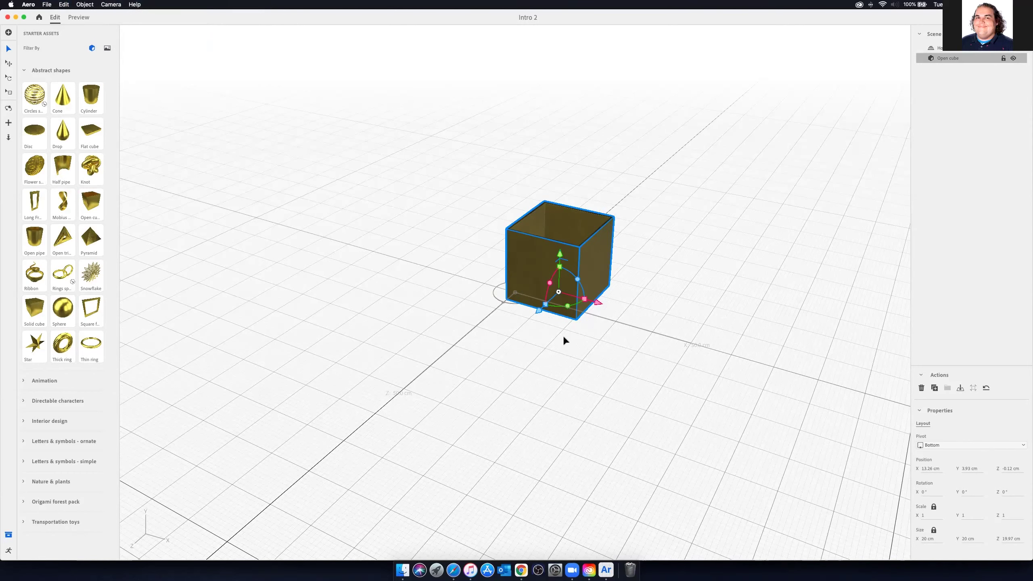
Step: Raise the open cube along the Y axis to about 5.5 cm
left_click_drag(491, 298, 461, 281, "alt")
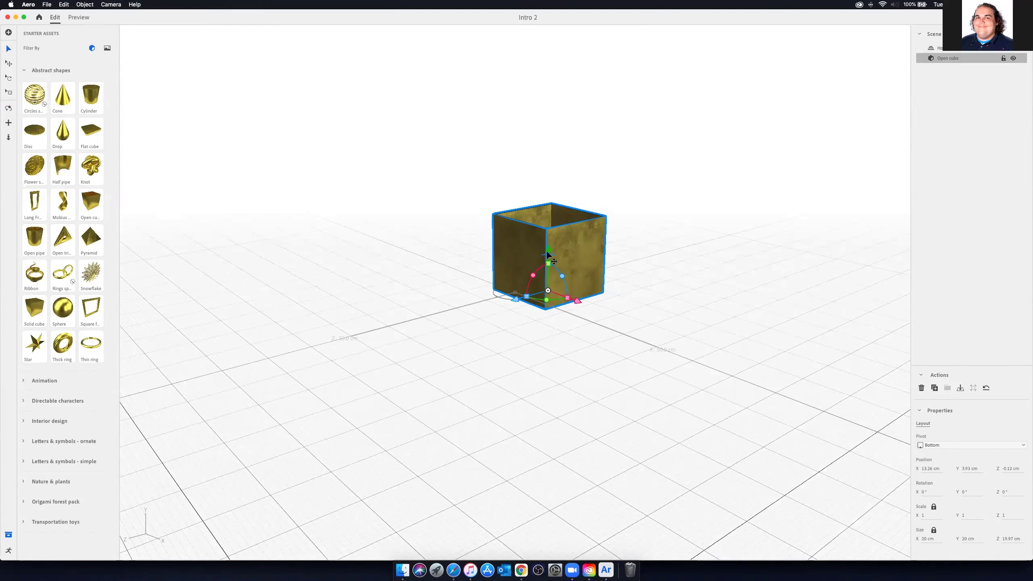
mouse_move(547, 252)
left_mouse_down()
mouse_move(551, 209)
mouse_move(535, 180)
mouse_move(536, 238)
left_mouse_up()
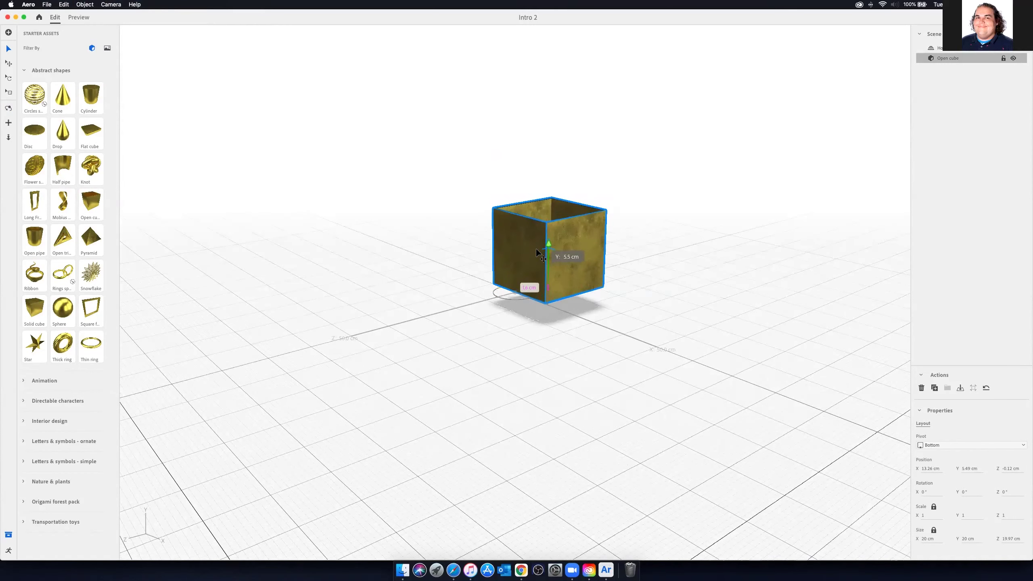
mouse_move(510, 294)
left_mouse_down()
mouse_move(464, 310)
mouse_move(511, 294)
left_mouse_up()
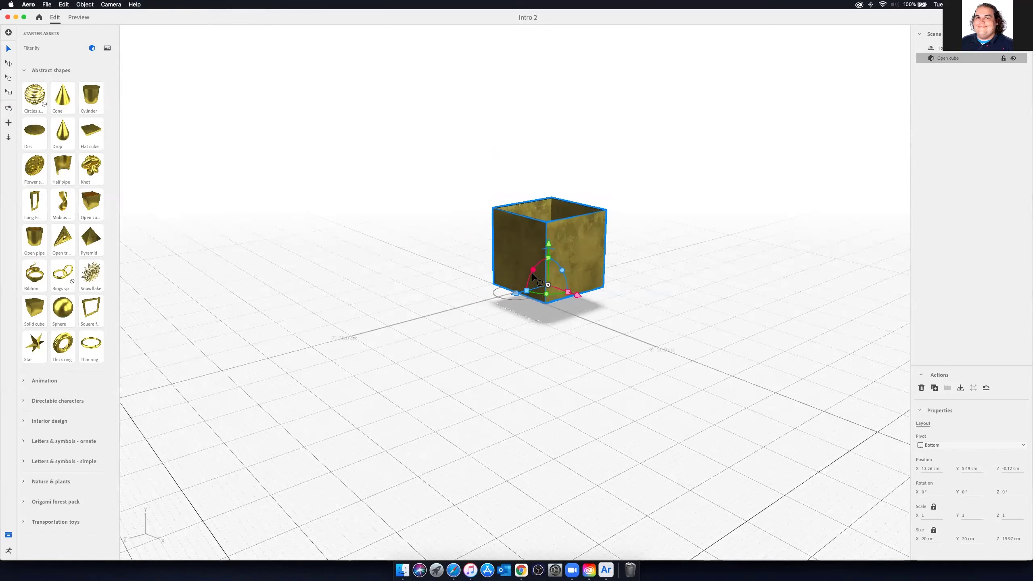
Step: Raise the open cube well above the ground, to about 12.74 cm in Y
scroll(533, 274, "up", 3)
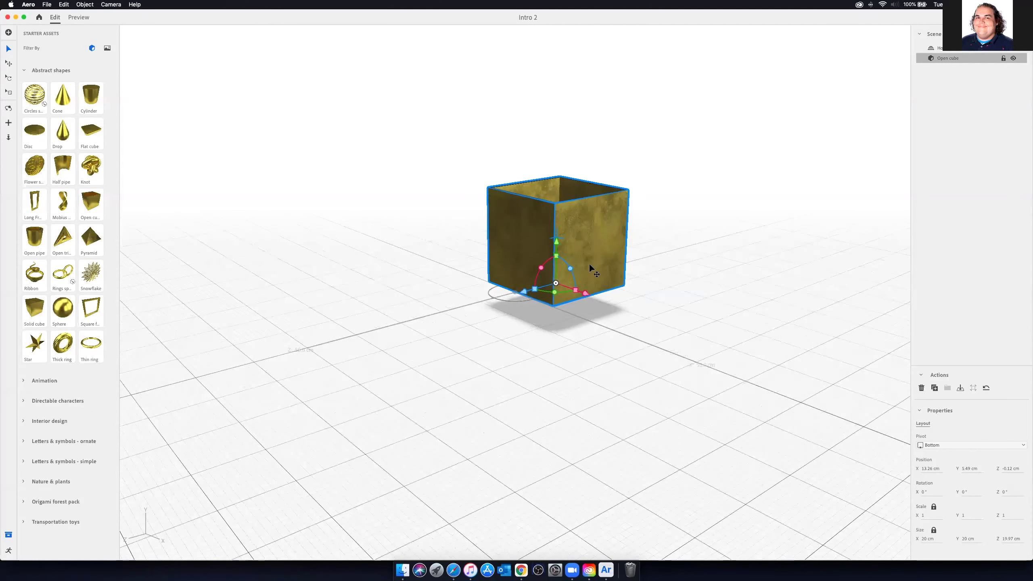
scroll(615, 270, "up", 5)
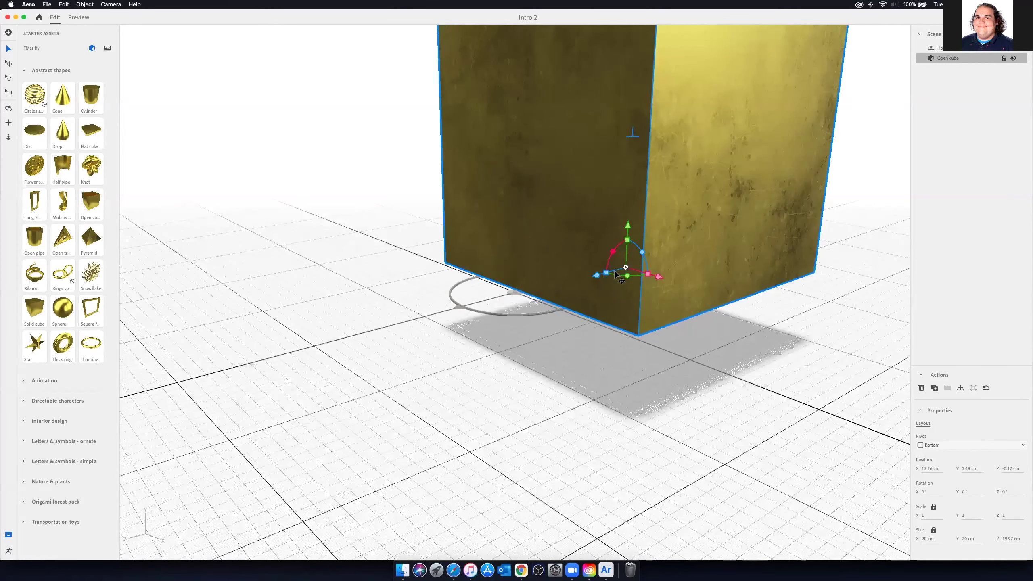
scroll(608, 275, "down", 8)
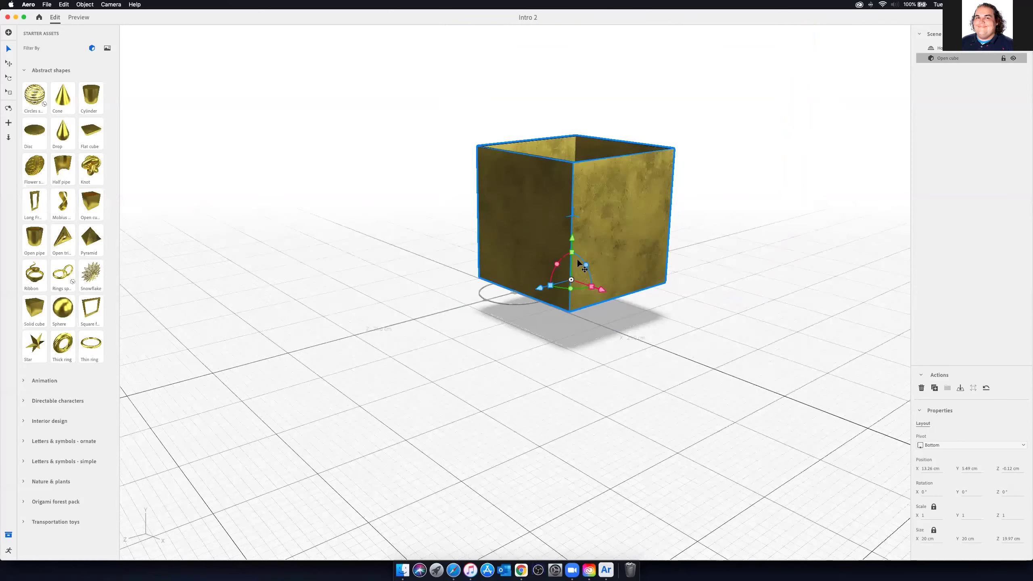
scroll(577, 294, "down", 1)
scroll(570, 282, "up", 3)
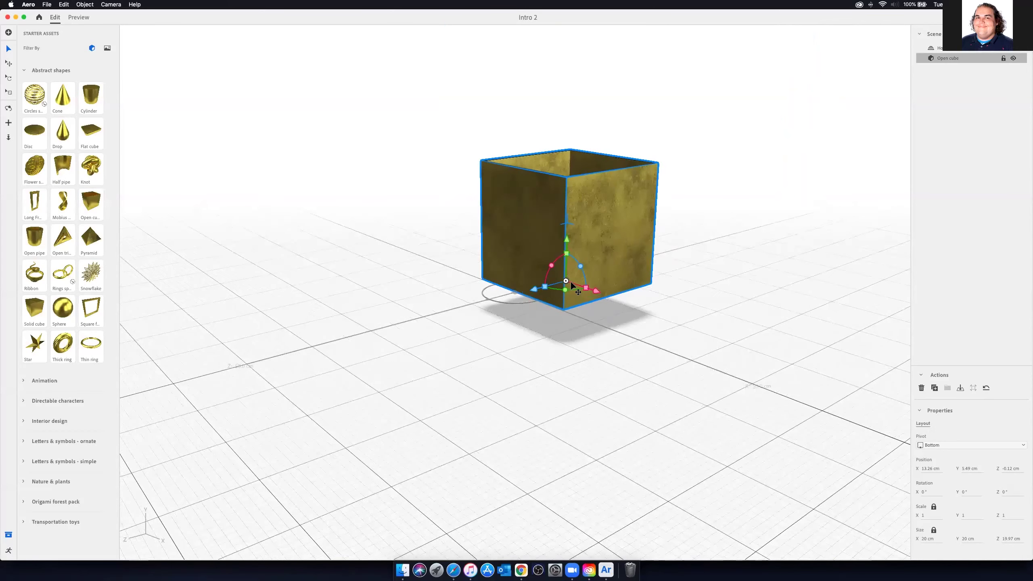
scroll(557, 270, "up", 1)
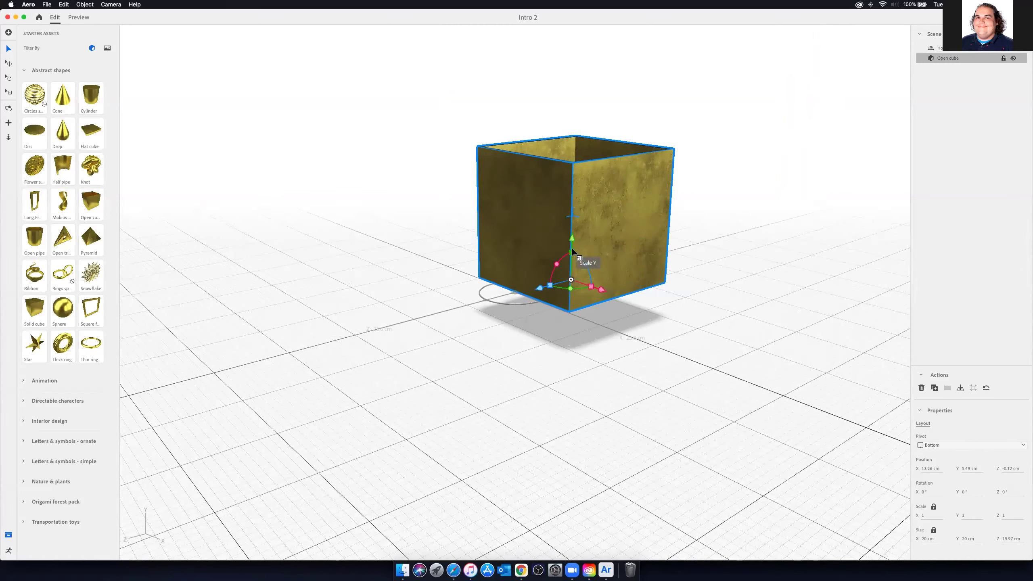
left_click_drag(572, 240, 570, 185)
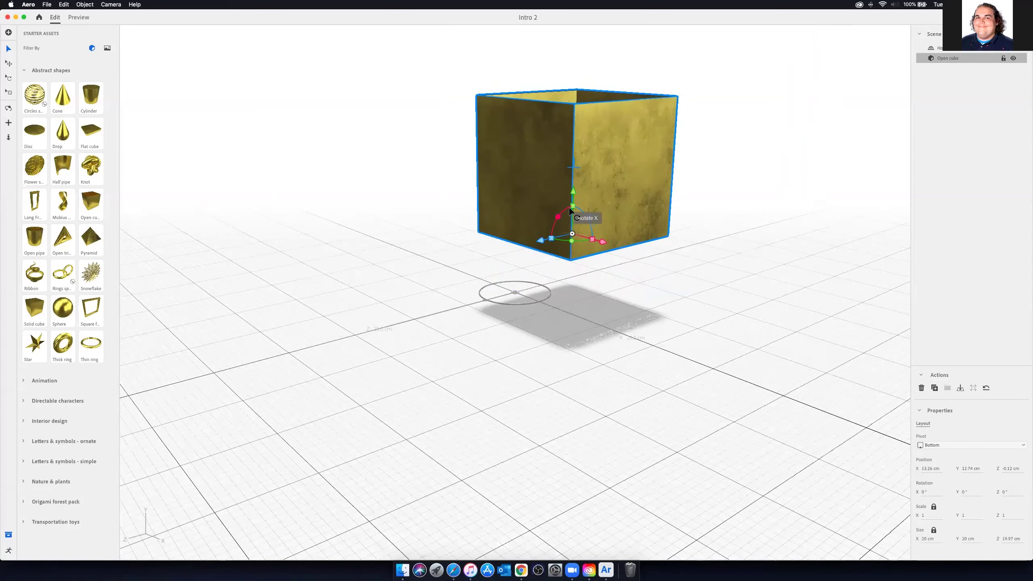
Step: Try rotating the open cube about its X and Z axes and undo the rotation
left_click_drag(559, 220, 602, 210)
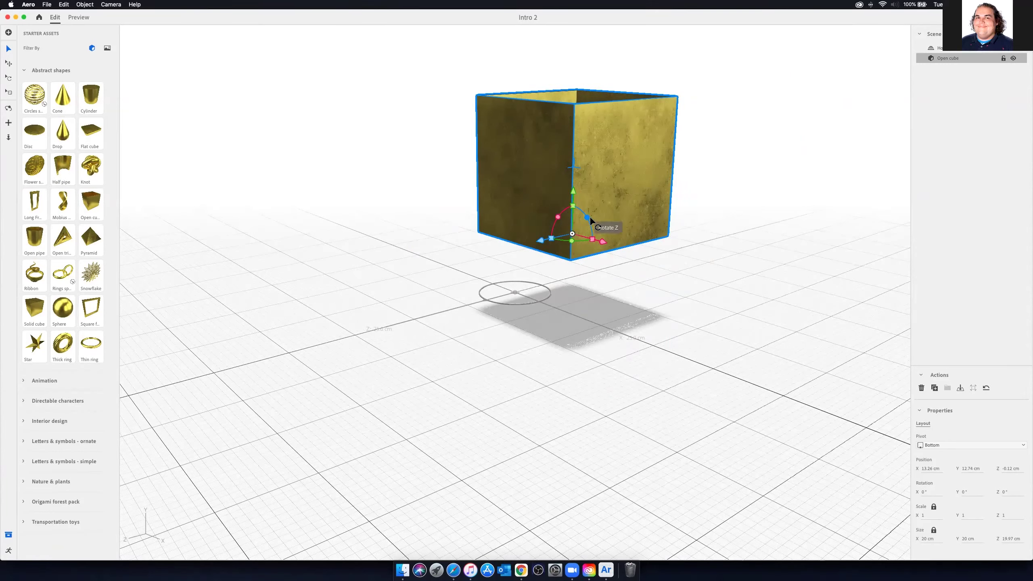
left_click_drag(589, 217, 552, 238)
key("super+z")
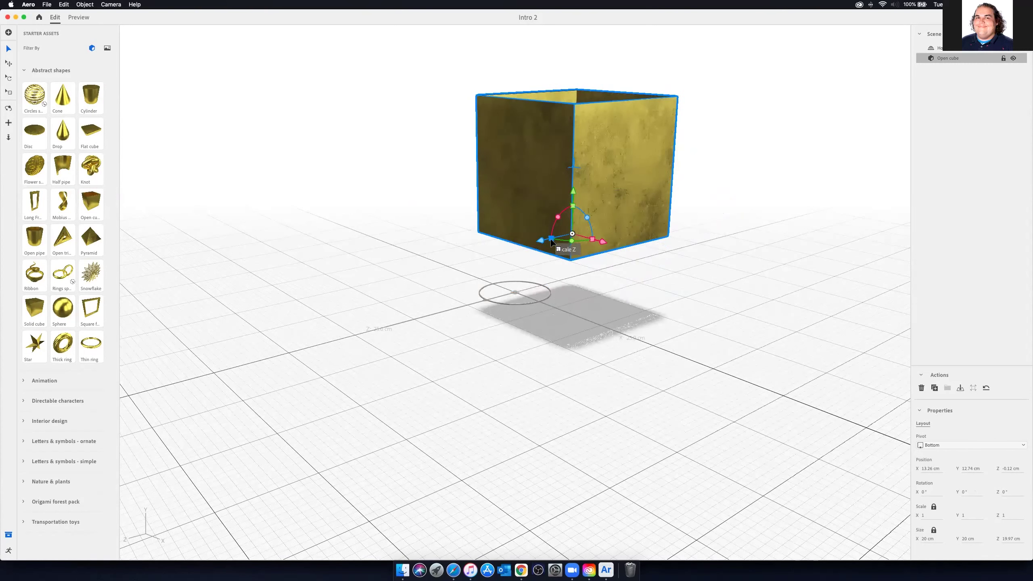
Step: Scale the open cube down uniformly to about 0.7, roughly 14.1 cm wide and high
mouse_move(573, 205)
left_mouse_down()
mouse_move(579, 161)
mouse_move(572, 219)
mouse_move(594, 171)
mouse_move(568, 231)
mouse_move(574, 217)
left_mouse_up()
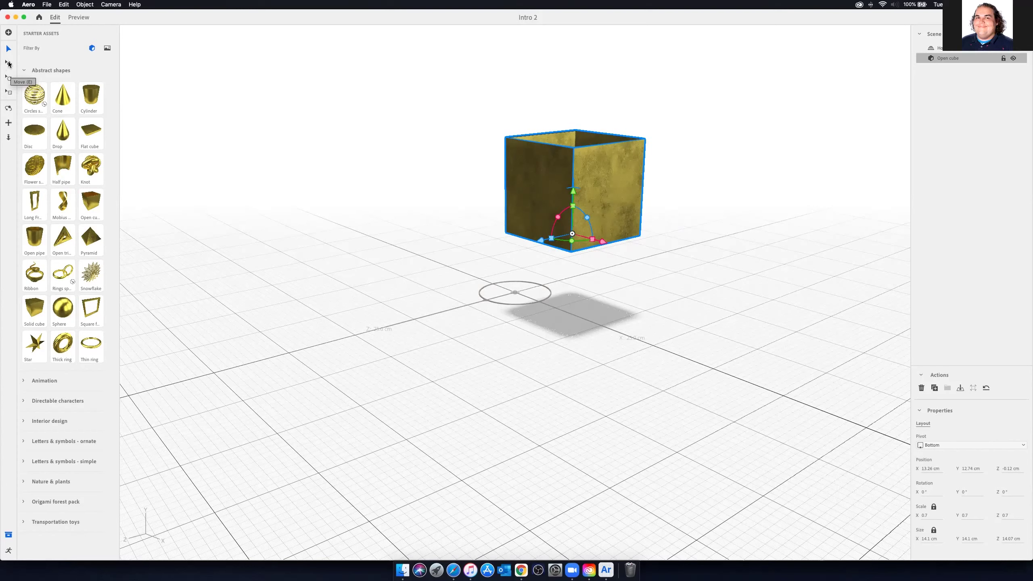
Step: Use the Move tool to shift the open cube to about 4.18 cm in Z and about 8.9 cm in Y
left_click(8, 63)
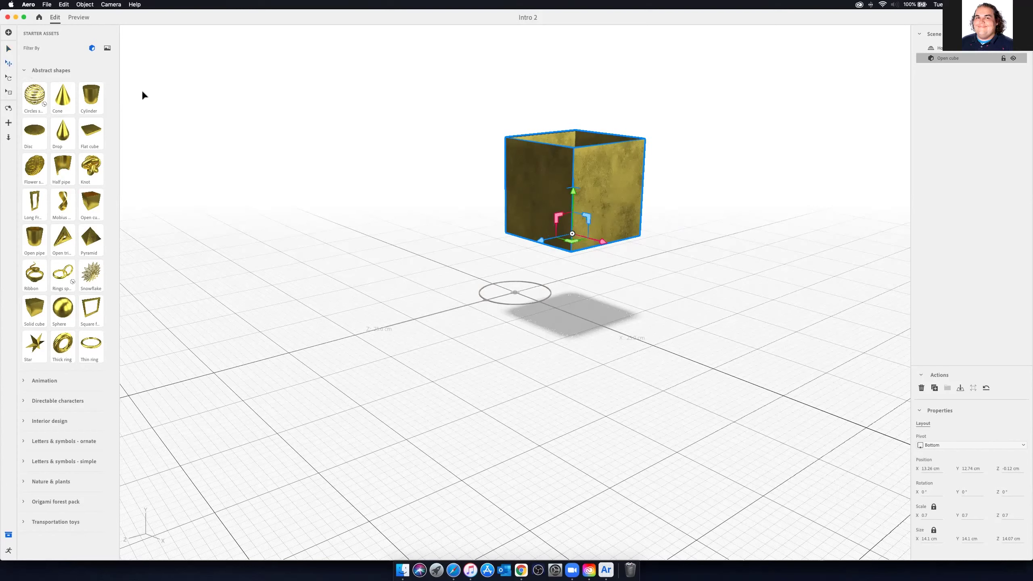
left_click_drag(541, 240, 515, 252)
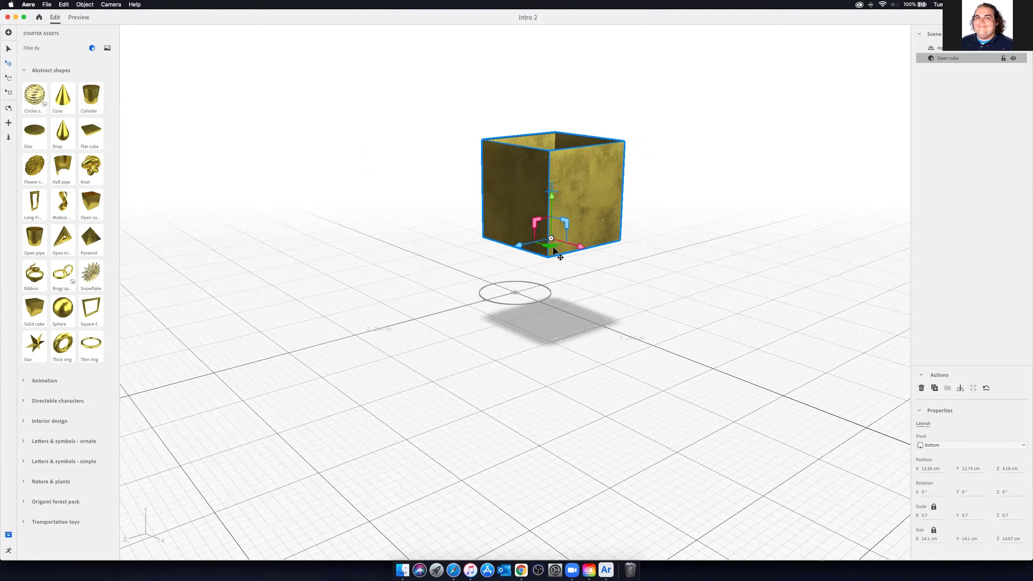
left_click_drag(566, 226, 533, 301)
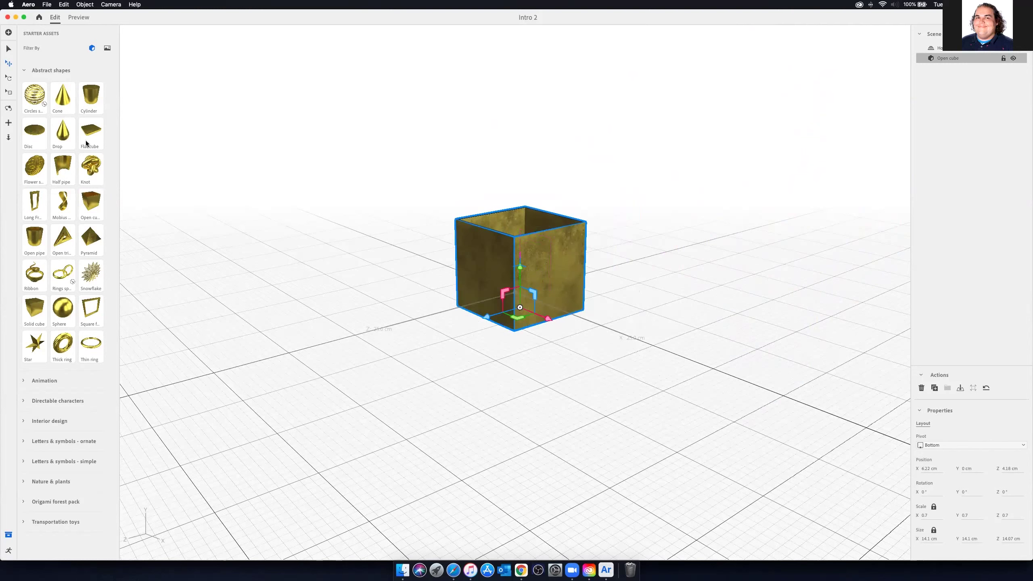
left_click_drag(519, 273, 525, 209)
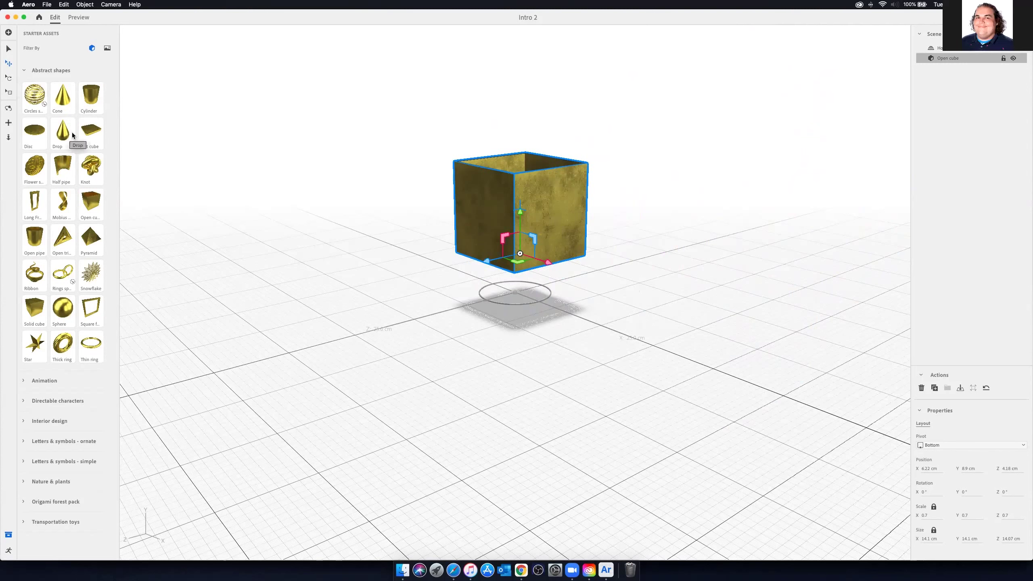
Step: Try rotating the open cube about its X axis with the Rotate tool, and dismiss the error report
left_click(8, 79)
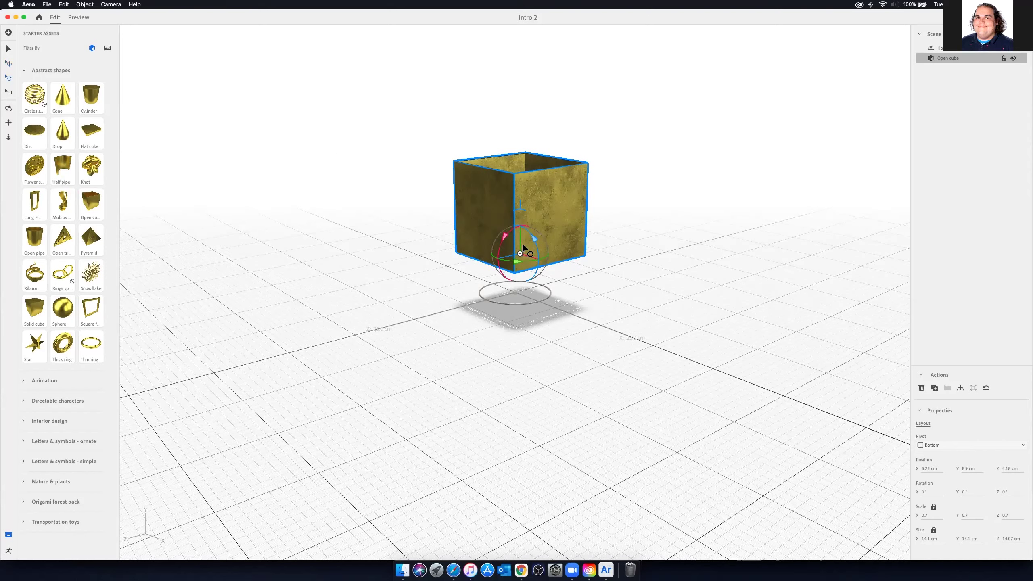
left_click_drag(508, 233, 494, 260)
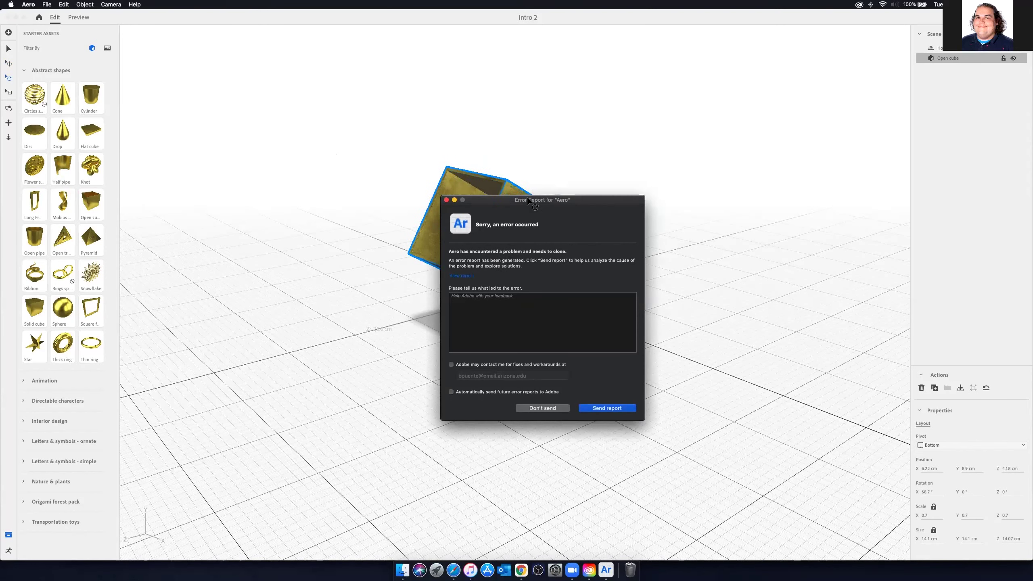
left_click_drag(527, 197, 542, 177)
left_click(558, 388)
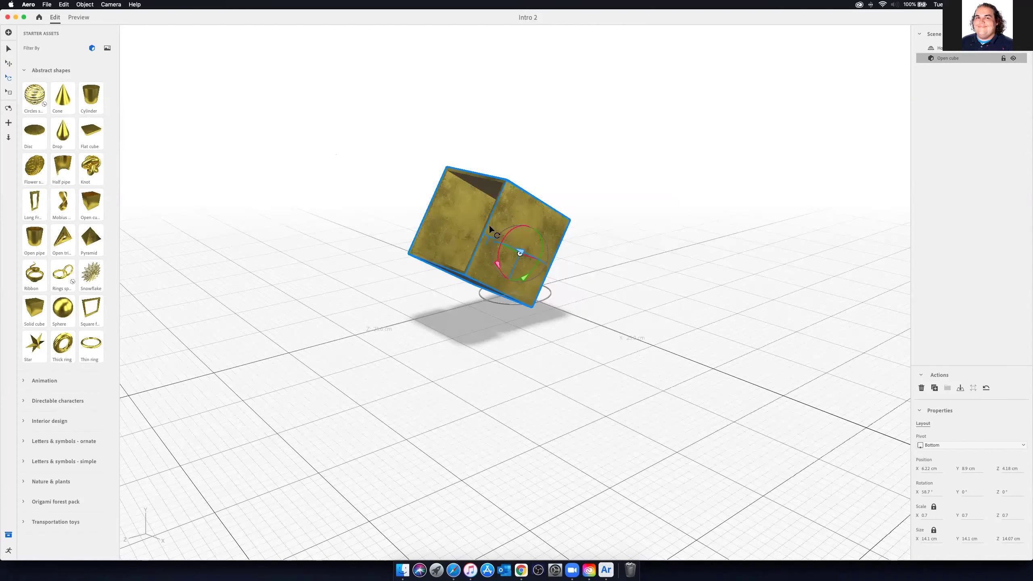
left_click_drag(497, 250, 469, 236)
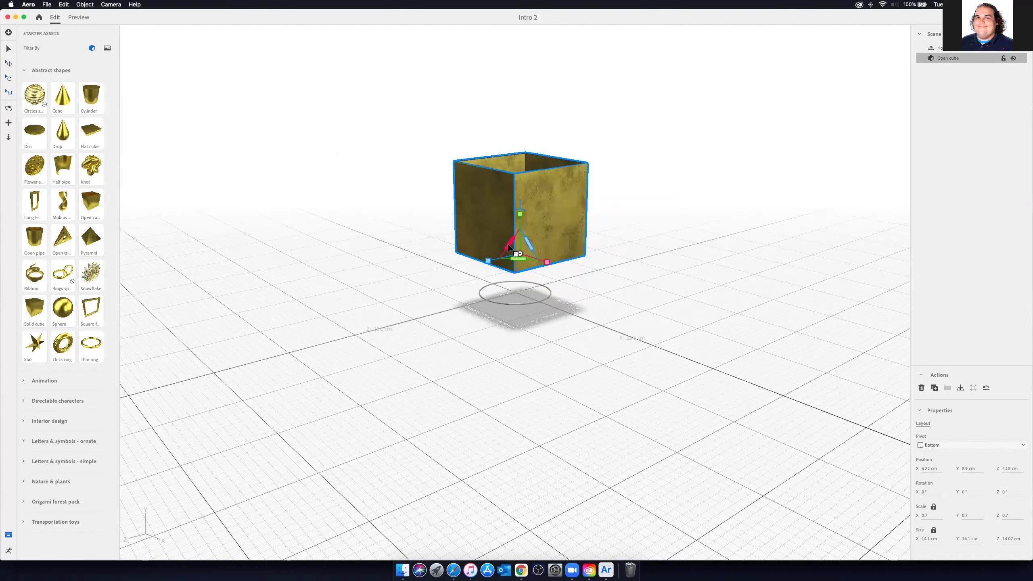
Step: Scale the open cube up uniformly to 1 and move it to about X -8.37, Y 1.39, Z -8.18 cm
mouse_move(517, 215)
left_mouse_down()
mouse_move(515, 177)
mouse_move(517, 195)
left_mouse_up()
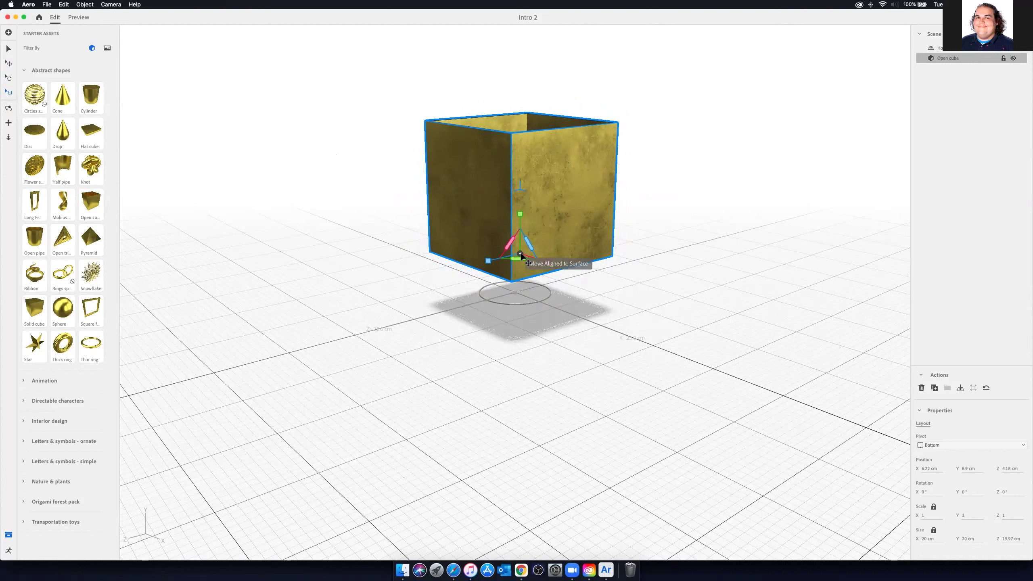
mouse_move(521, 252)
left_mouse_down()
mouse_move(534, 276)
mouse_move(596, 310)
mouse_move(520, 271)
left_mouse_up()
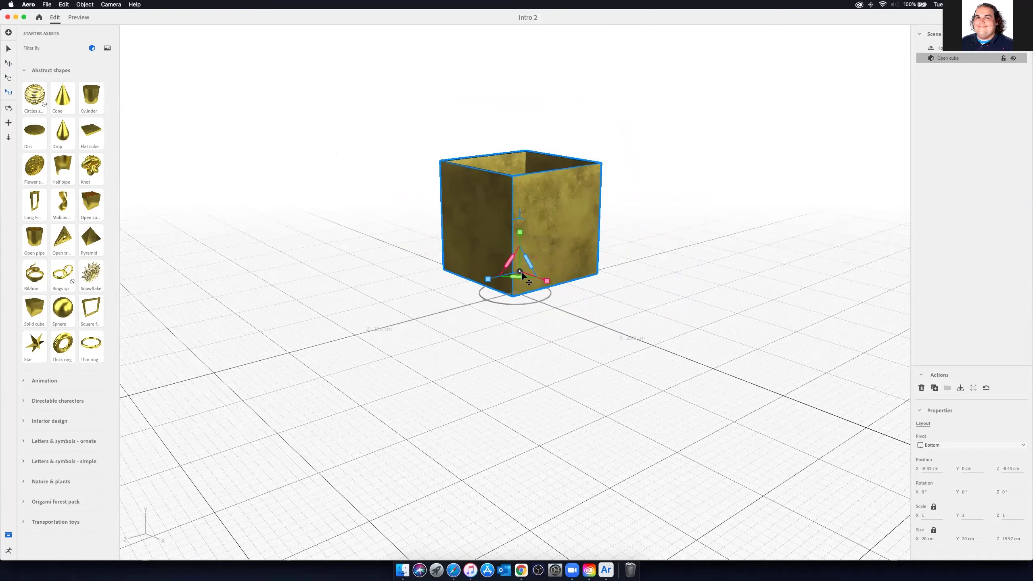
mouse_move(519, 272)
left_mouse_down()
mouse_move(489, 285)
mouse_move(429, 389)
mouse_move(581, 411)
mouse_move(611, 352)
mouse_move(555, 321)
mouse_move(521, 351)
mouse_move(511, 295)
mouse_move(491, 289)
mouse_move(519, 273)
left_mouse_up()
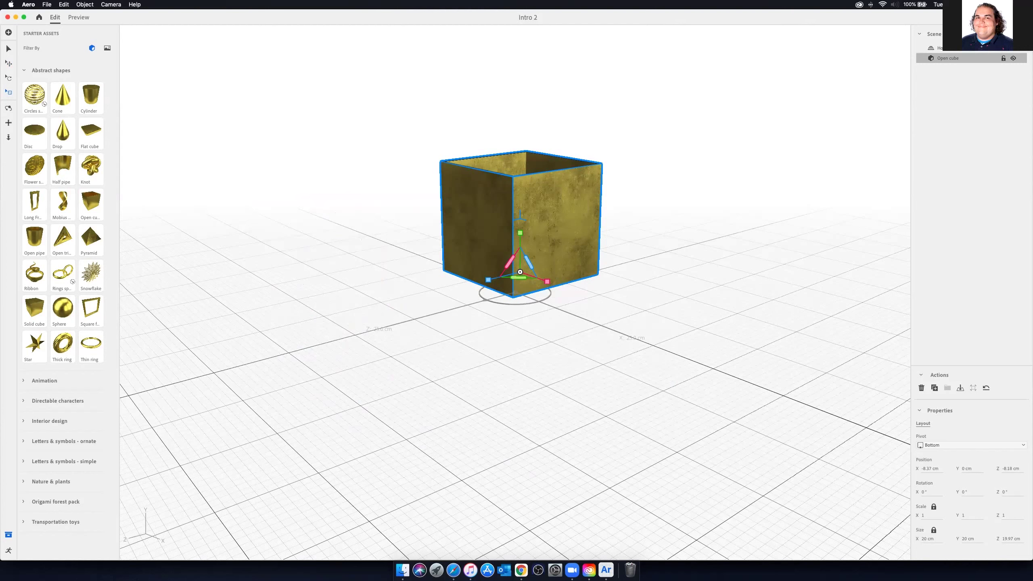
left_click(9, 49)
mouse_move(521, 235)
left_mouse_down()
mouse_move(519, 217)
mouse_move(523, 278)
mouse_move(522, 220)
left_mouse_up()
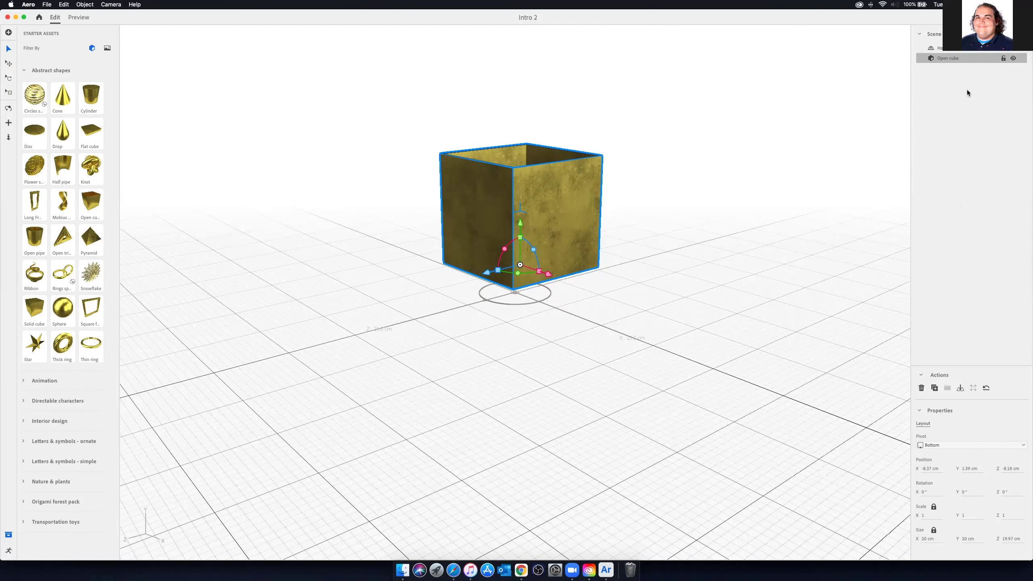
Step: Toggle the open cube's visibility off and on, lock it, try to move it, and unlock it
left_click(1013, 58)
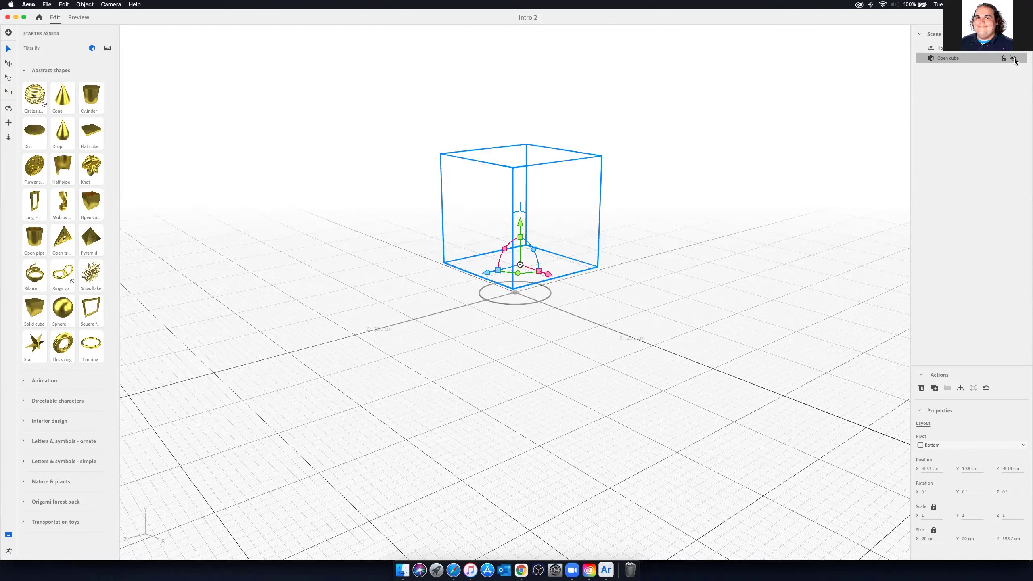
left_click(1006, 60)
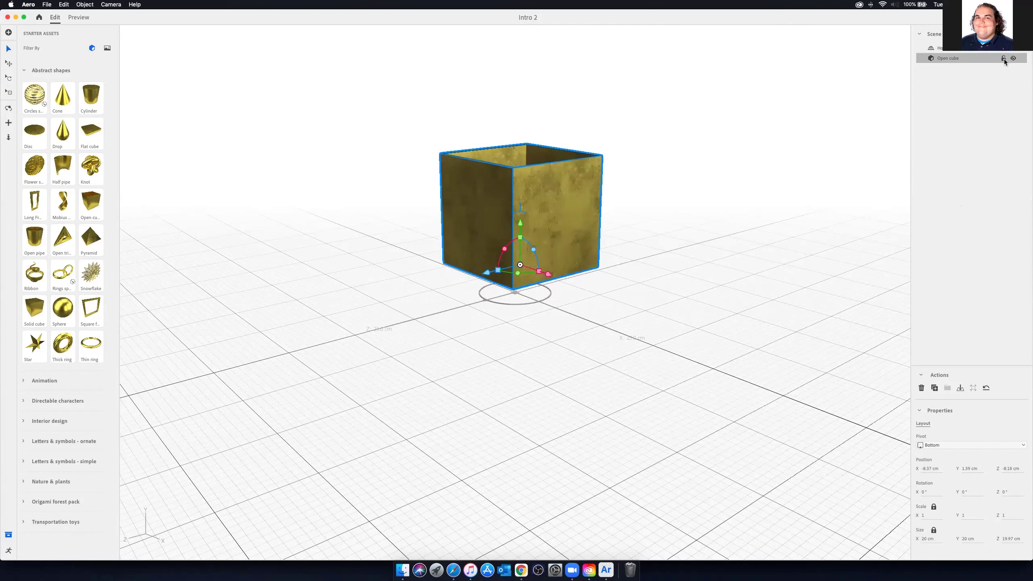
left_click(1003, 58)
left_click_drag(529, 227, 482, 211)
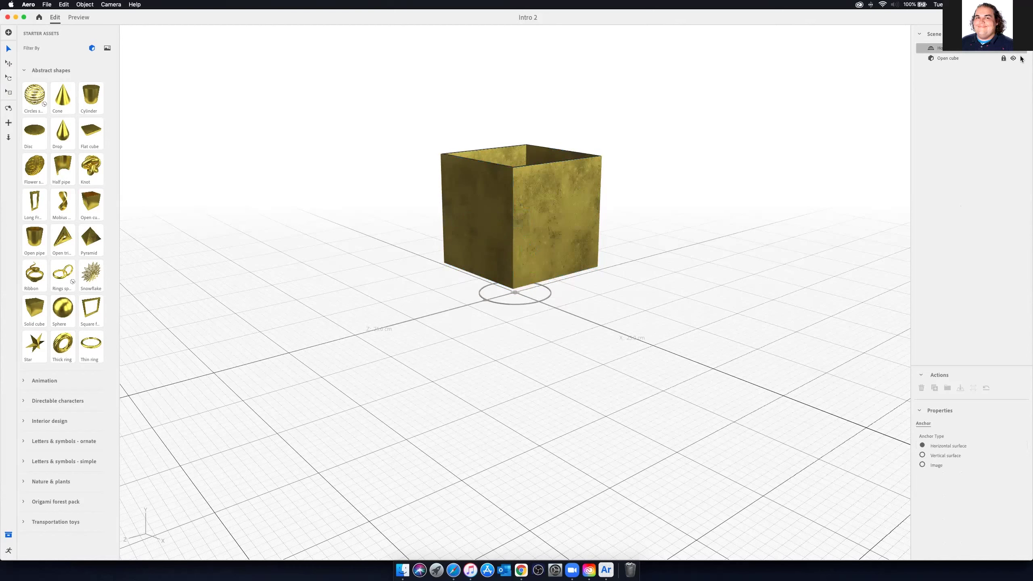
left_click(1003, 58)
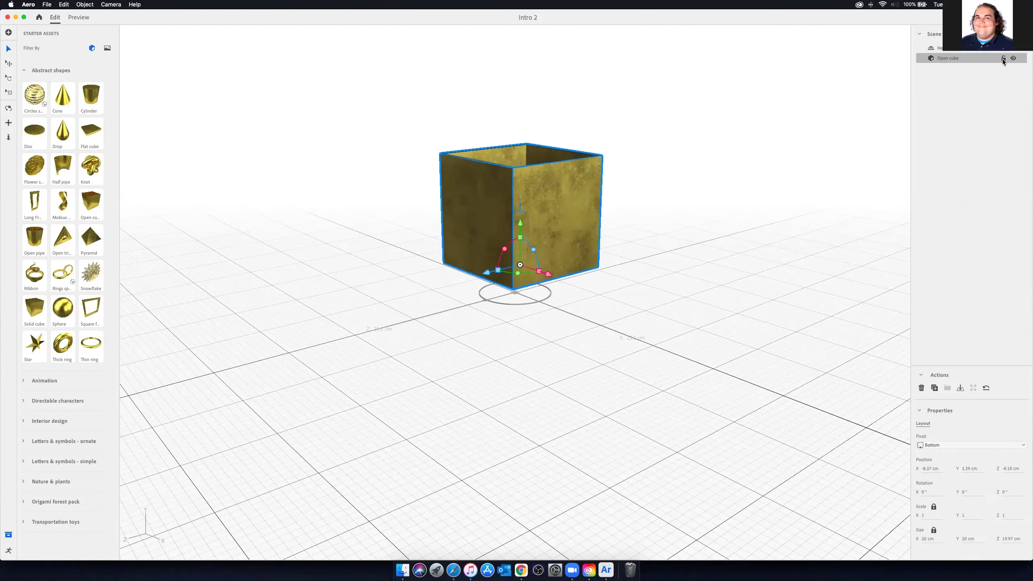
Step: Duplicate the open cube, move the copy along X to about 20.2 cm, and snap it to the ground
left_click(934, 388)
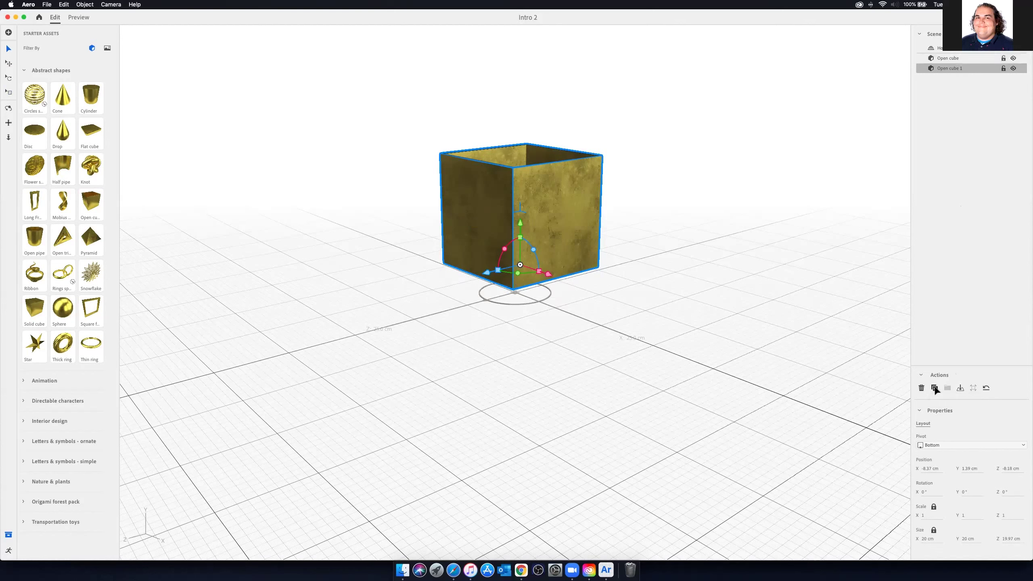
left_click_drag(550, 276, 689, 322)
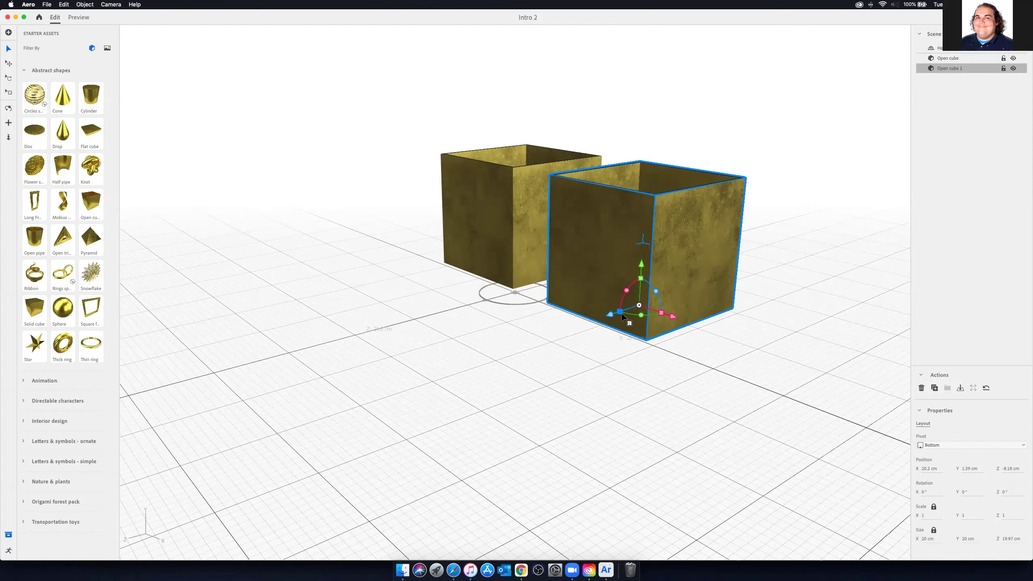
left_click(962, 389)
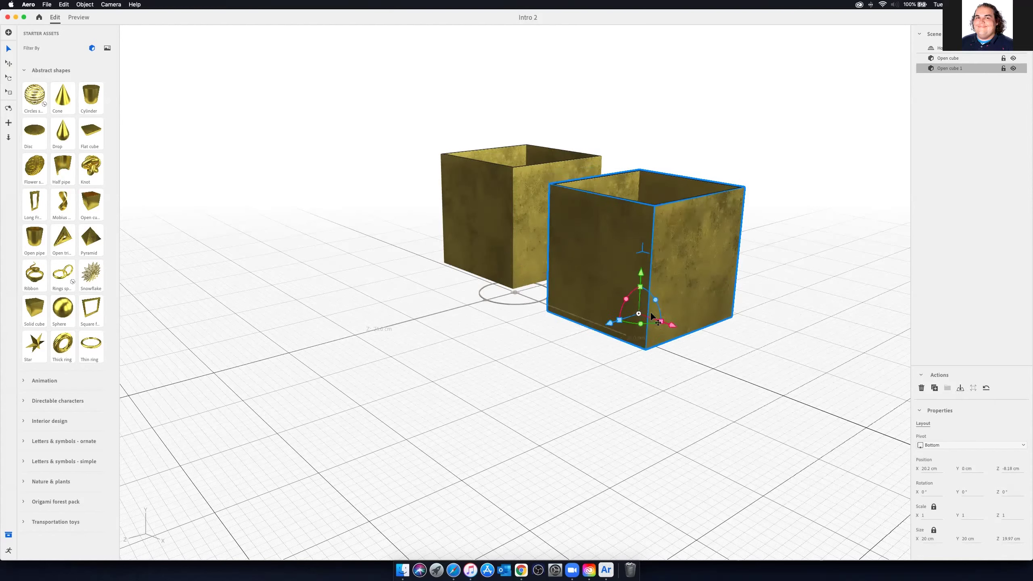
Step: Raise the duplicate cube to about 9 cm in Y and snap it back to the ground
left_click_drag(641, 277, 688, 182)
mouse_move(683, 214)
left_mouse_down()
mouse_move(690, 281)
mouse_move(688, 208)
left_mouse_up()
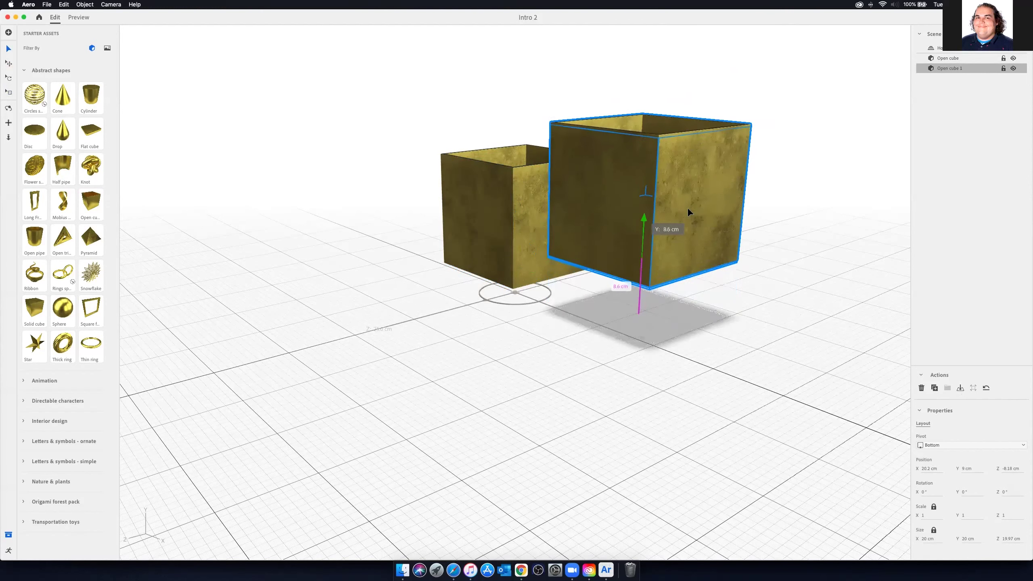
left_click(960, 388)
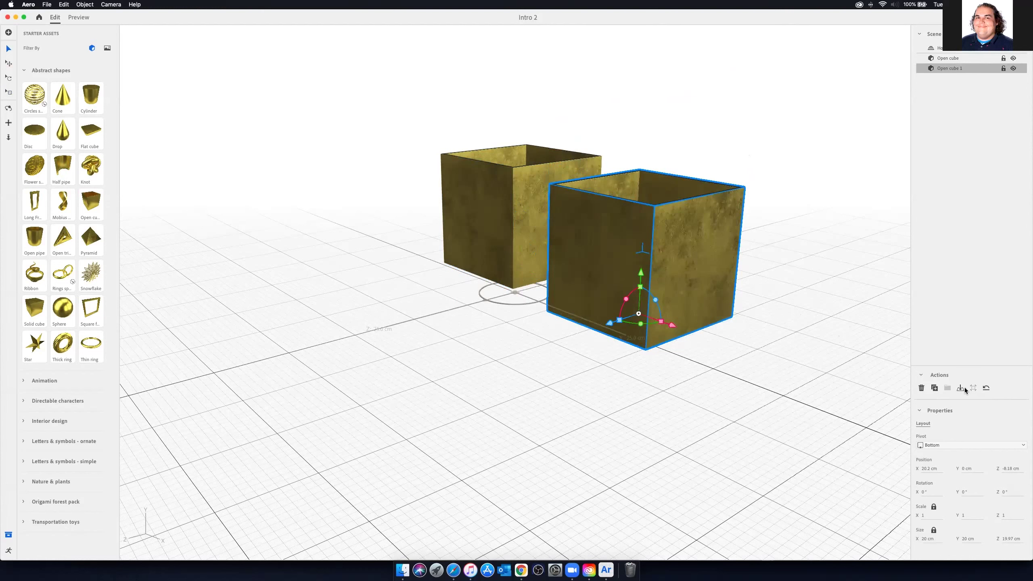
Step: Try enlarging the duplicate cube uniformly to about 5.6 and again to about 5, resetting its size each time
left_click(944, 49)
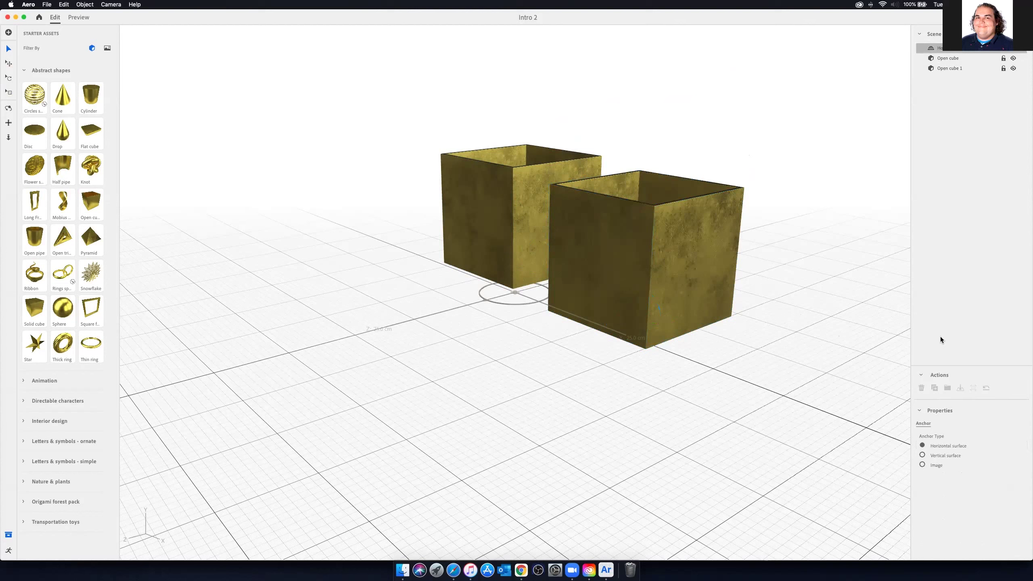
left_click(690, 282)
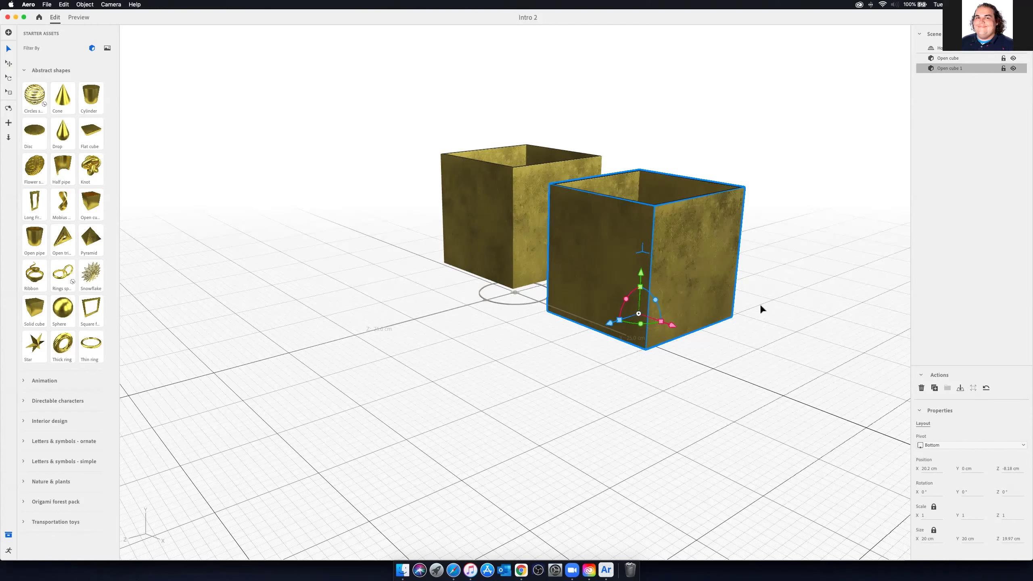
left_click_drag(638, 285, 988, 392)
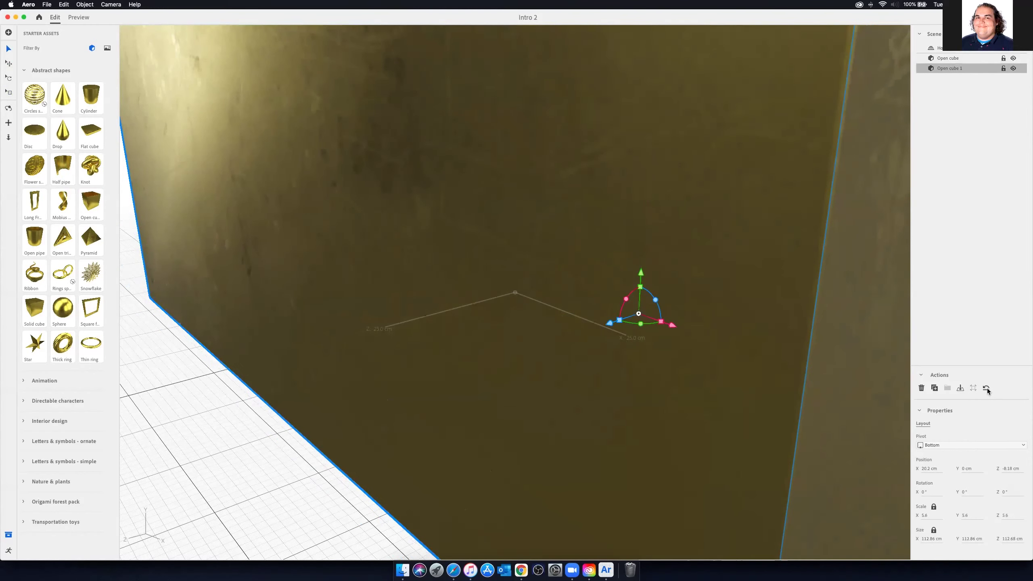
left_click(970, 389)
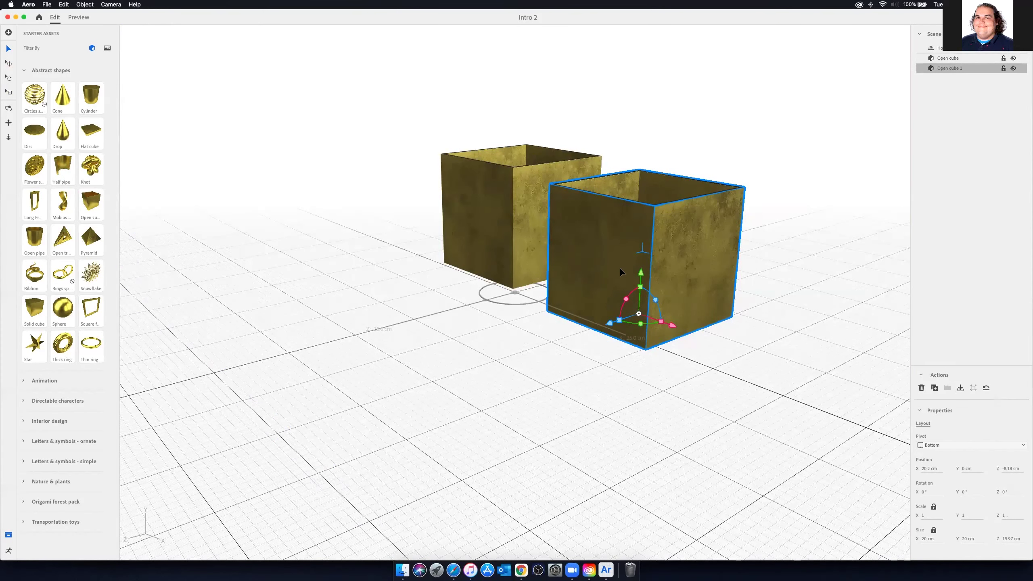
left_click_drag(640, 287, 607, 154)
left_click_drag(962, 331, 989, 387)
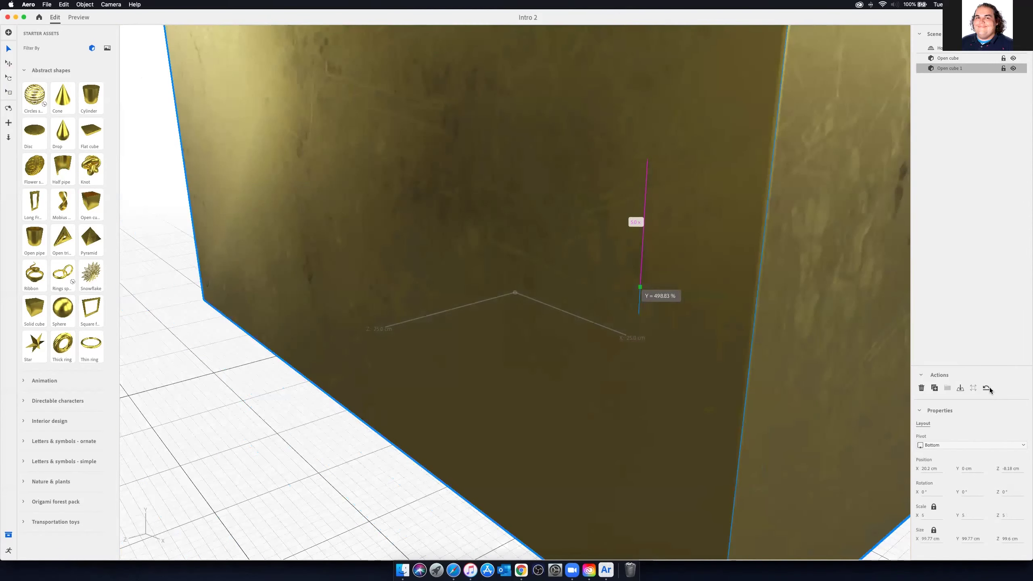
left_click(986, 388)
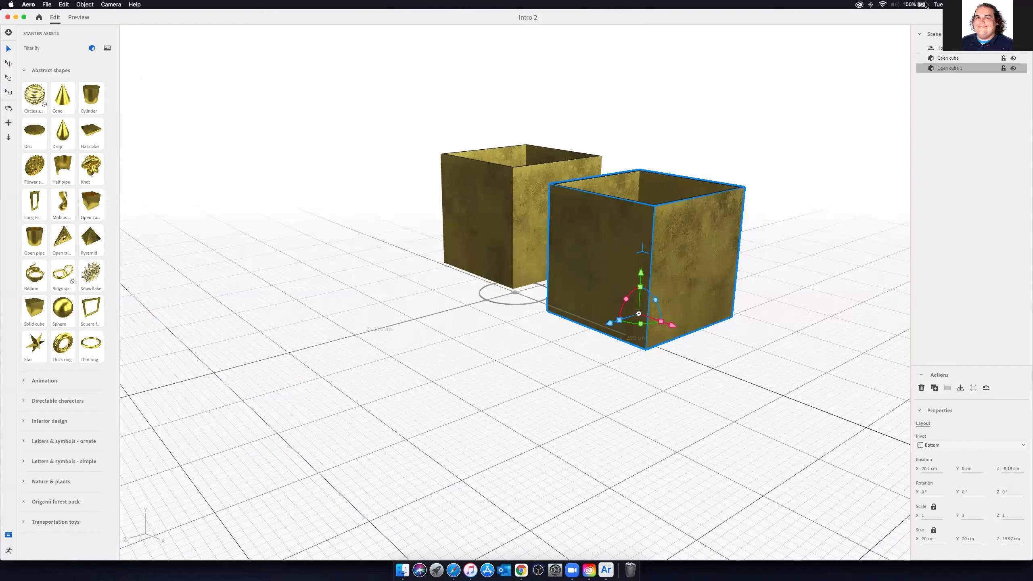
Step: Switch the selection between the two cubes in the scene list, ending on the original open cube
left_click(950, 59)
left_click(948, 68)
left_click(948, 58)
left_click(947, 69)
left_click(945, 58)
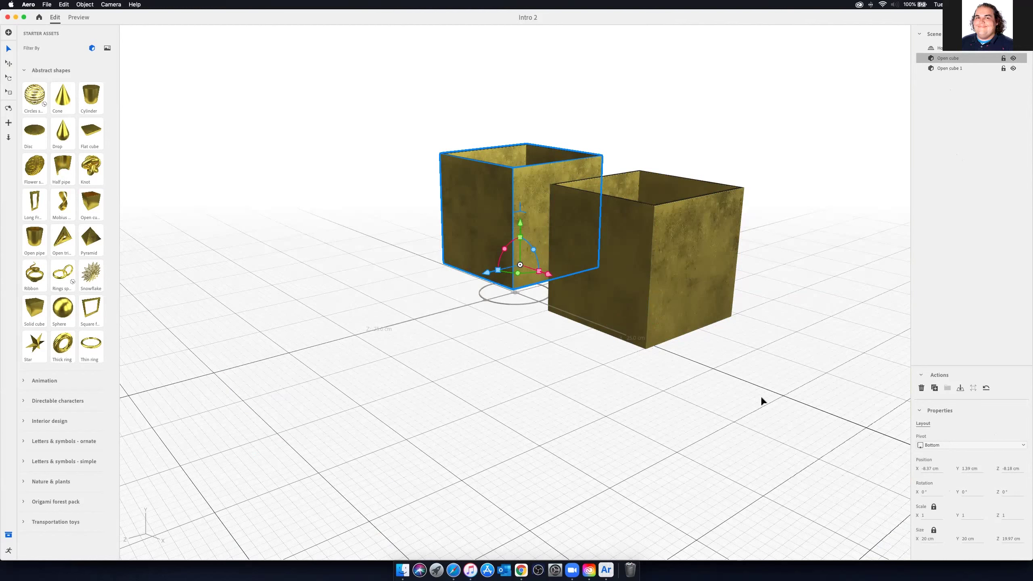
Step: Shift the original open cube along Z and adjust its position values to about Y 7.1 cm and Z 3.3 cm
left_click_drag(487, 277, 466, 284)
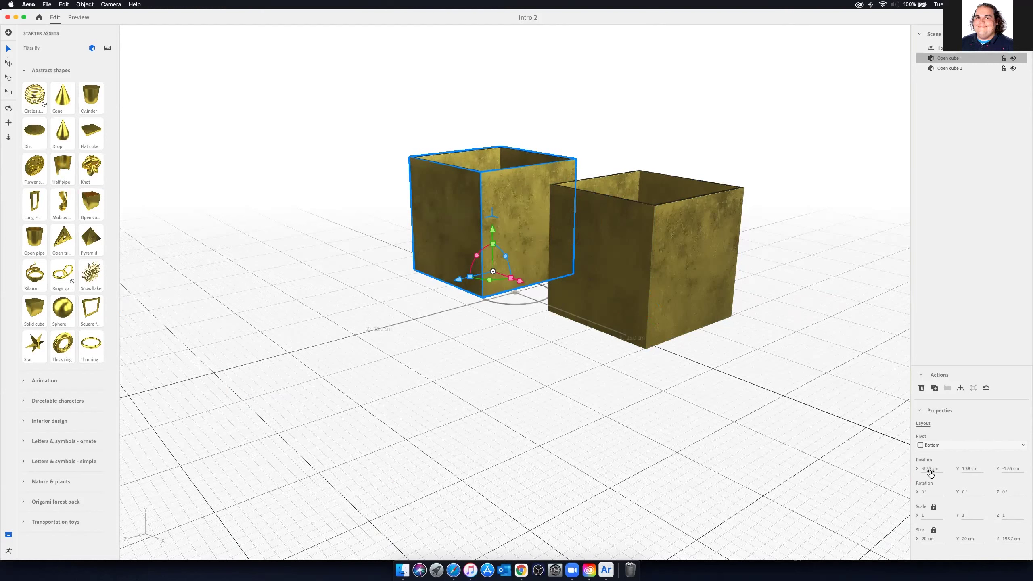
left_click_drag(930, 471, 1021, 442)
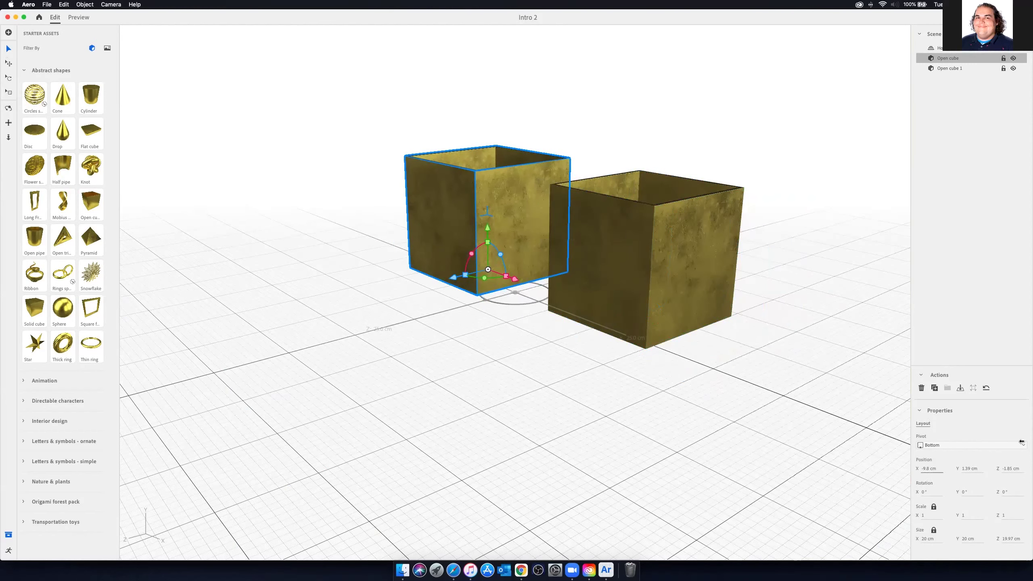
left_click_drag(969, 469, 946, 459)
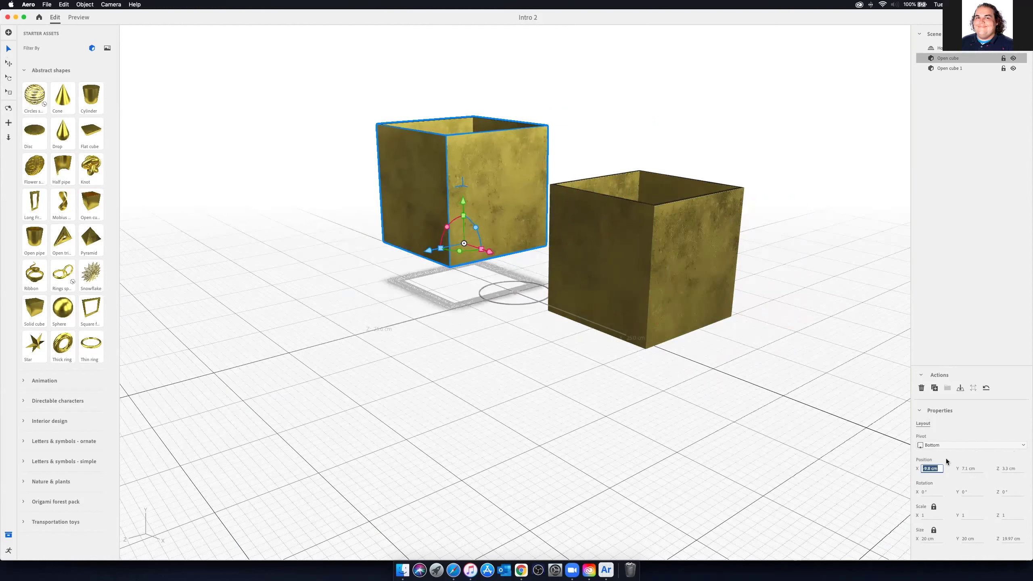
Step: Set the original open cube's X, Y and Z position to 0 cm
type("0")
key("Tab")
type("0")
key("Tab")
type("0")
key("Tab")
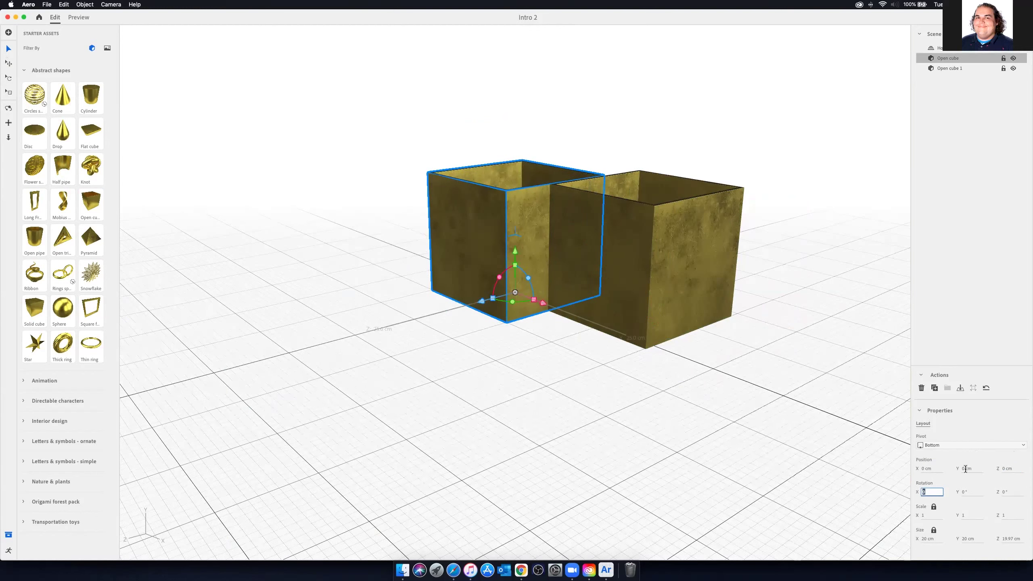
Step: Set the original open cube's Y position to 10 cm
left_click(980, 468)
type("10")
key("Return")
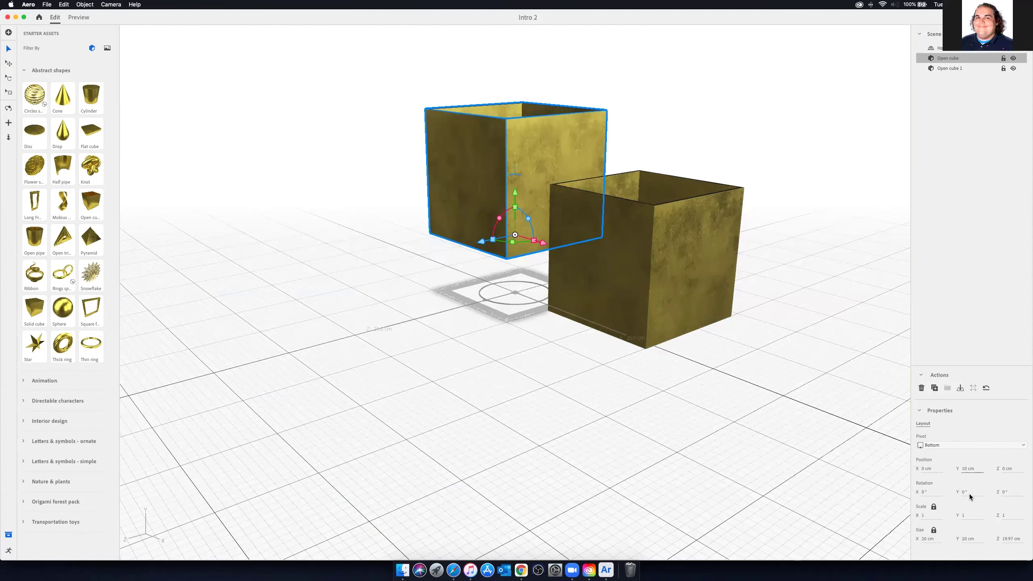
Step: Set the original open cube's X rotation to 90°
left_click_drag(964, 491, 924, 494)
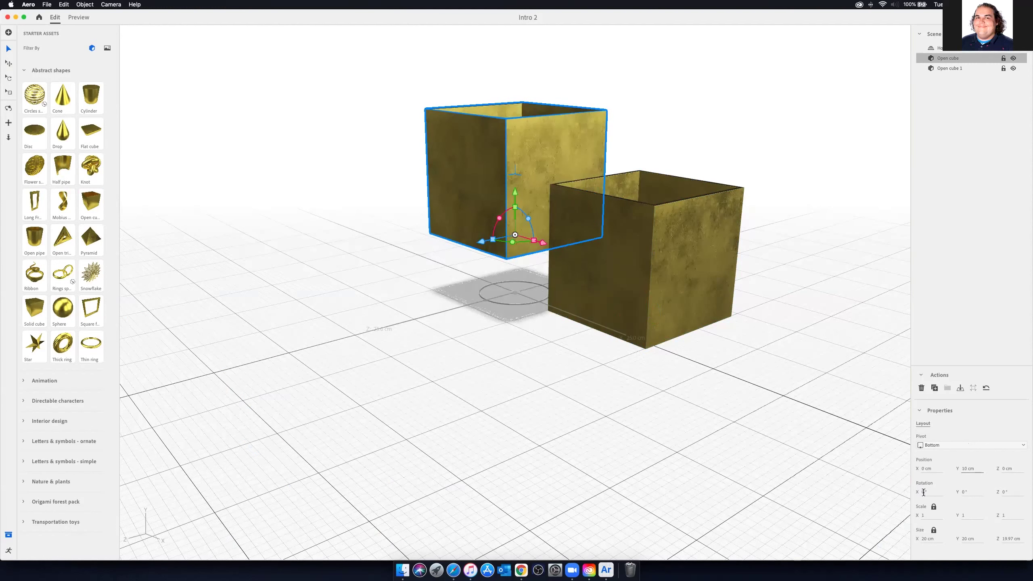
left_click(923, 492)
type("90")
key("Return")
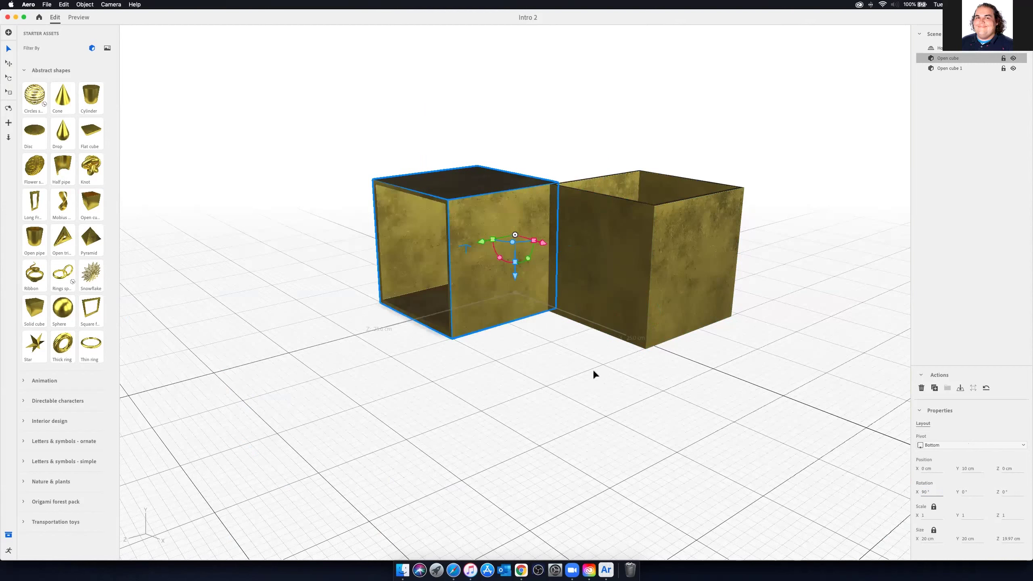
Step: Set the original open cube's X rotation to 11° and inspect its tilt from above
type("11")
left_click(378, 331)
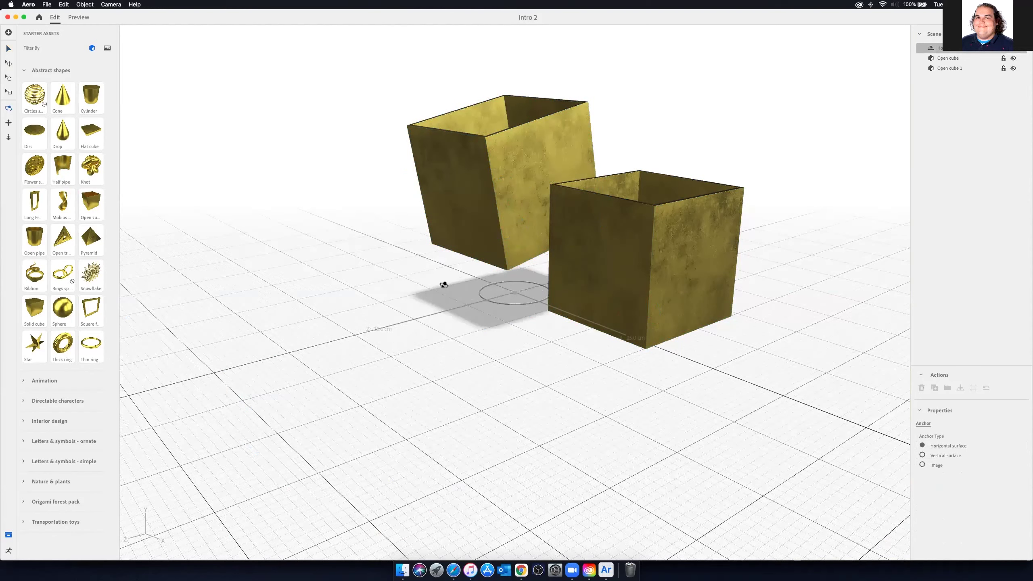
left_click_drag(539, 327, 592, 262, "alt")
left_click_drag(488, 203, 938, 58, "alt")
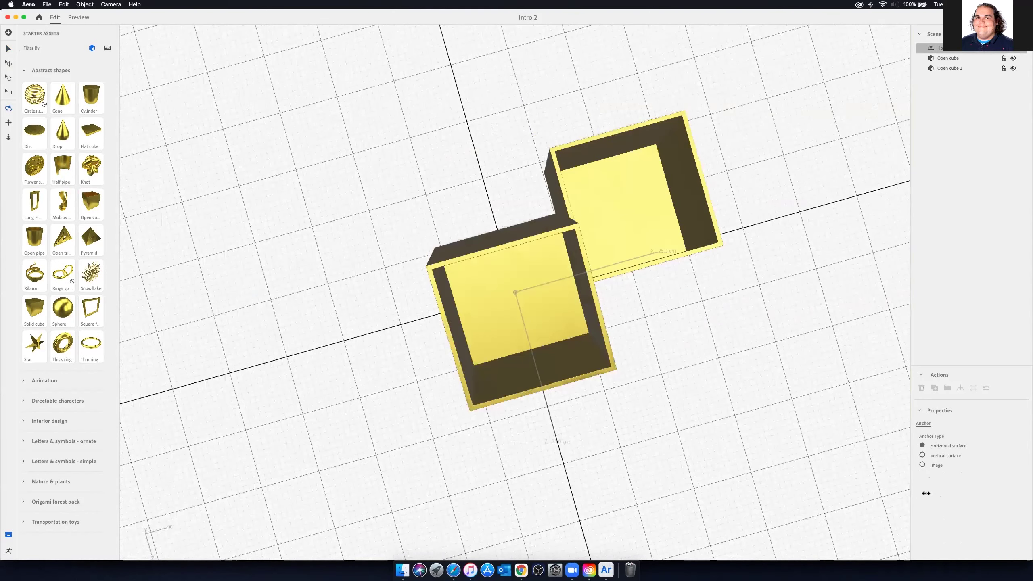
left_click_drag(933, 493, 698, 446)
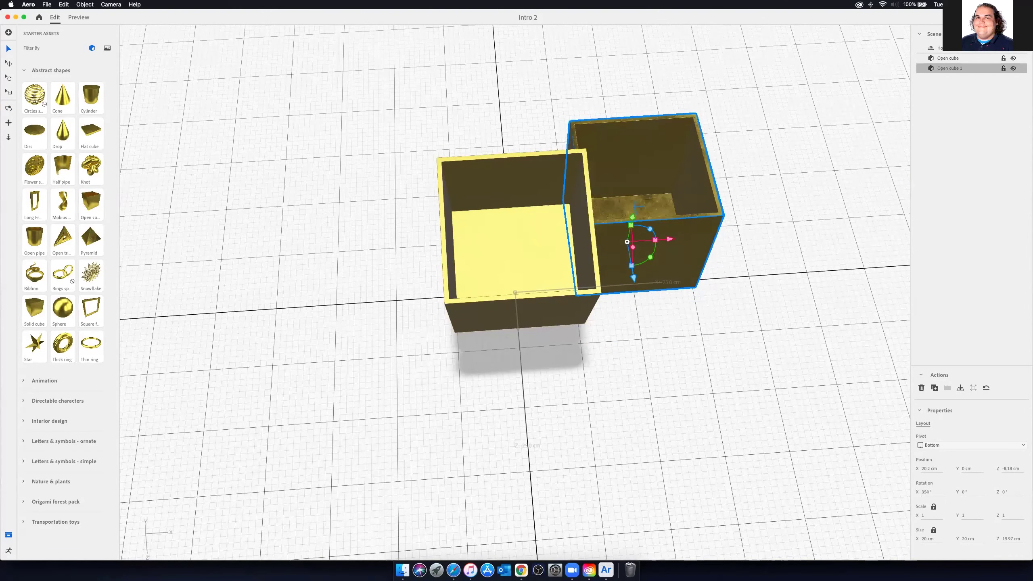
Step: Scale the original open cube down uniformly to about 0.8 using its scale property values
left_click(951, 58)
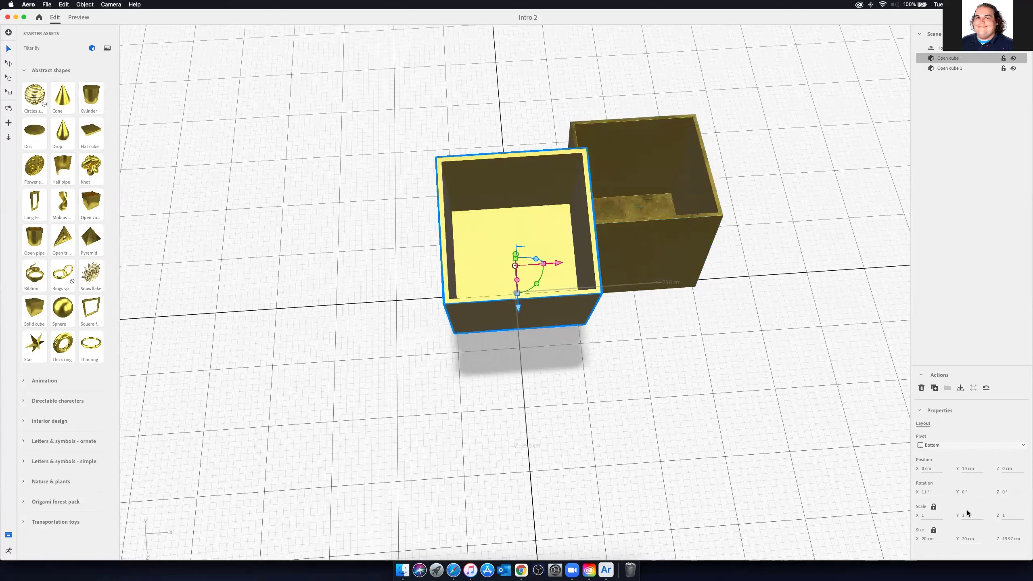
left_click(933, 506)
left_click_drag(924, 517, 900, 502)
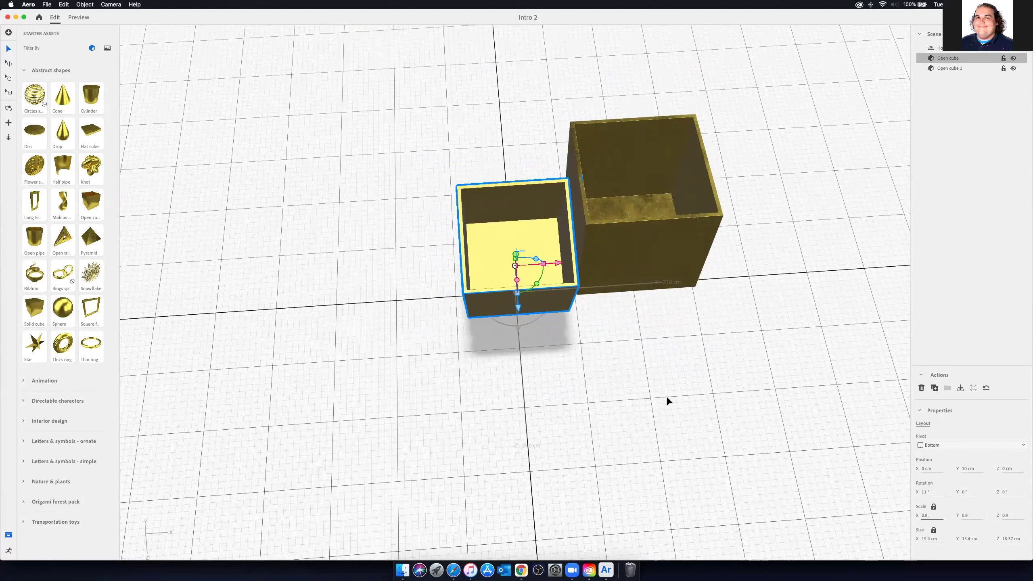
key("f")
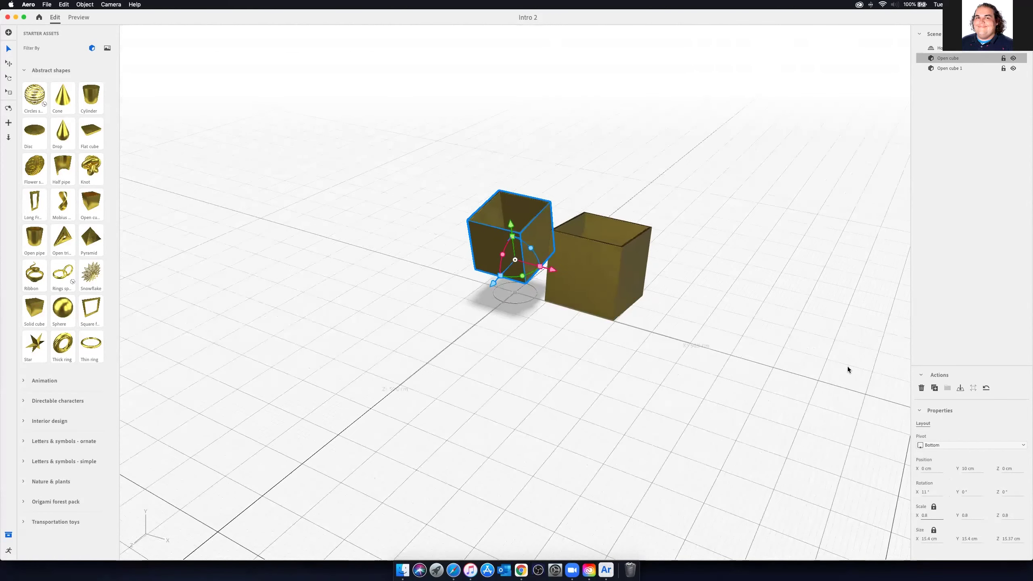
Step: Set the original open cube's X rotation to 0°
left_click(927, 493)
type("0")
key("Return")
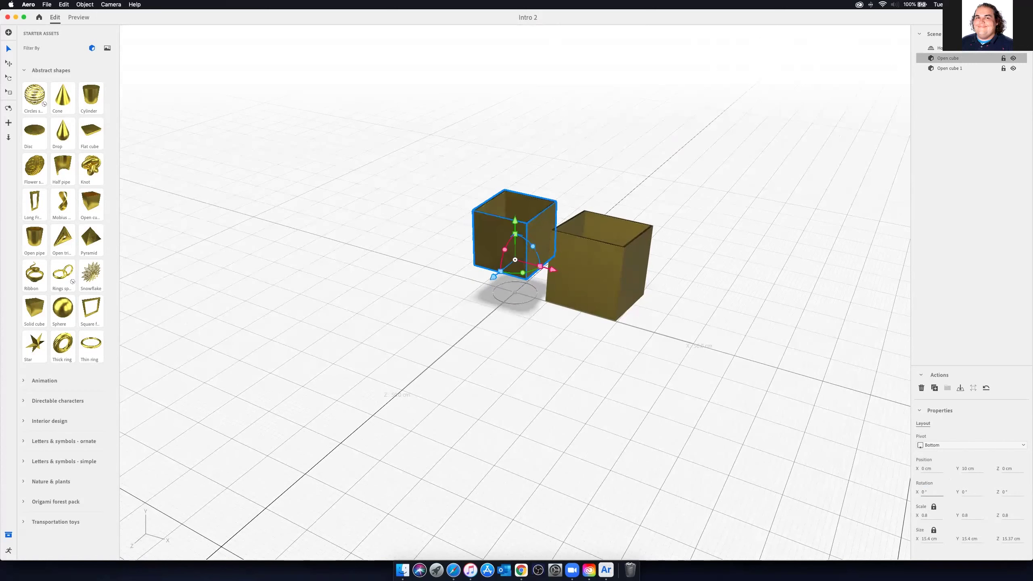
Step: Snap the original open cube to the ground and move it forward along Z, away from the duplicate cube
left_click(958, 387)
left_click_drag(495, 311, 401, 376)
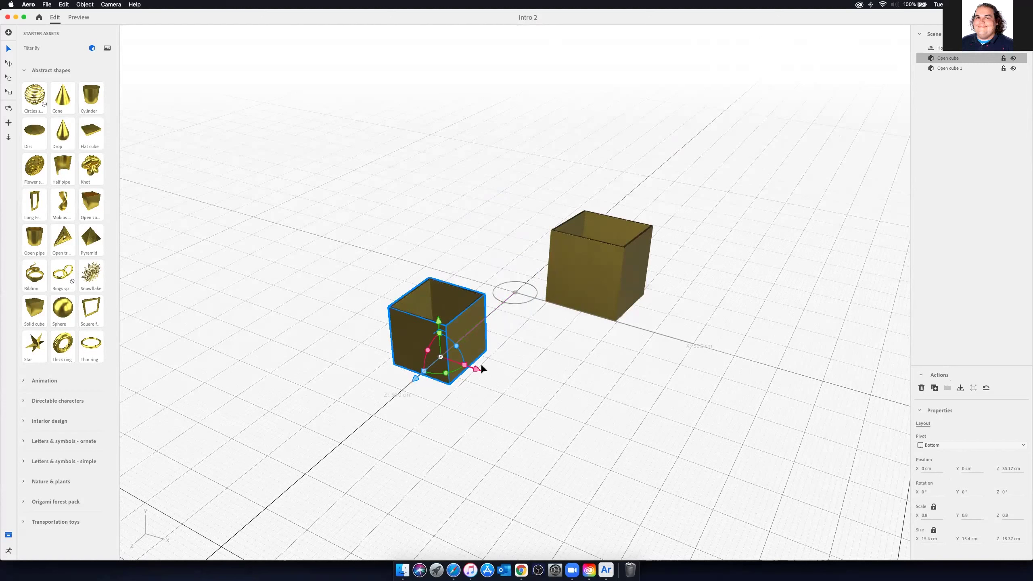
Step: Try enlarging the original open cube uniformly to a scale of about 2.4 with the Scale tool, and undo it
left_click(7, 94)
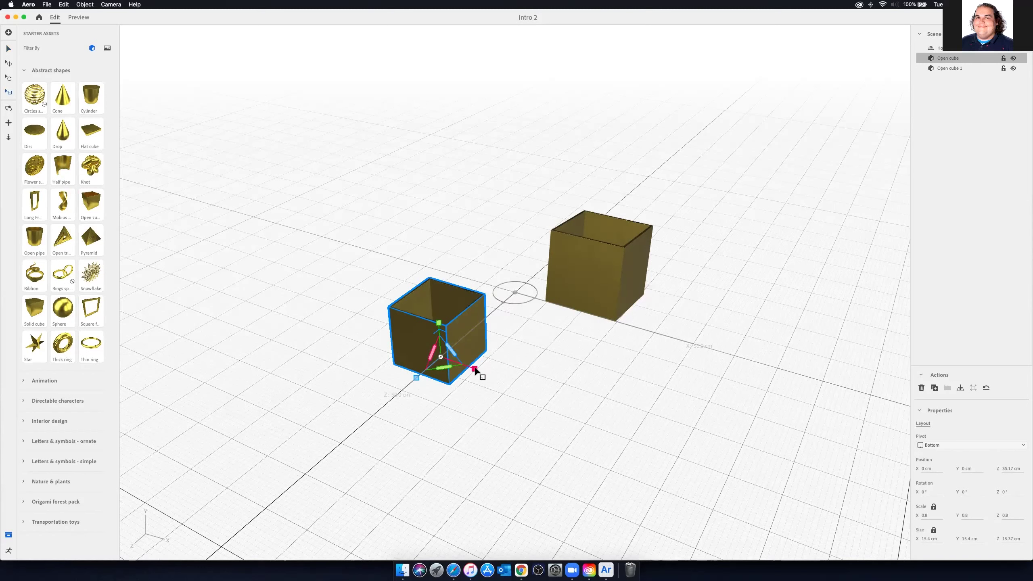
left_click_drag(475, 370, 565, 392)
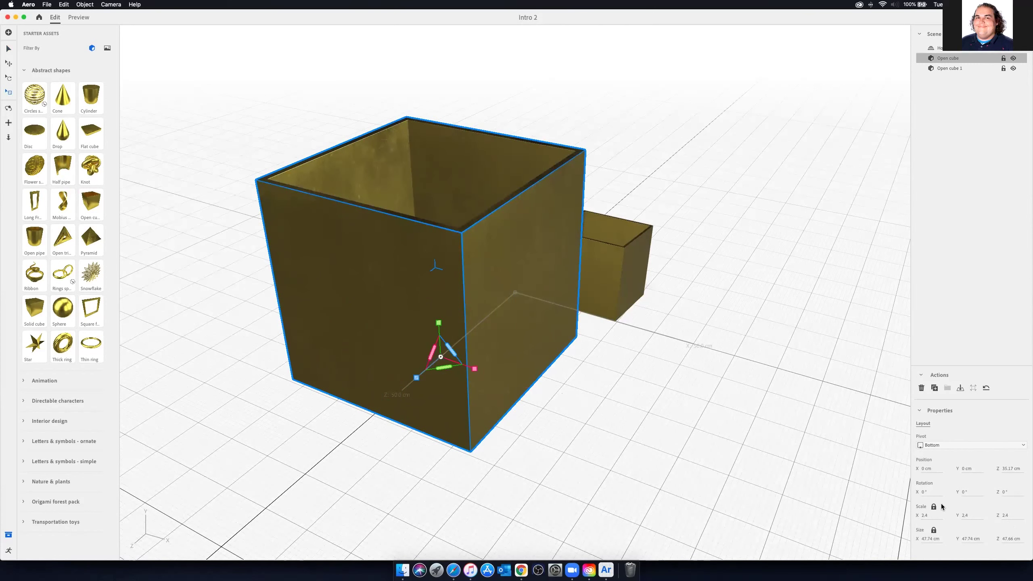
key("super+z")
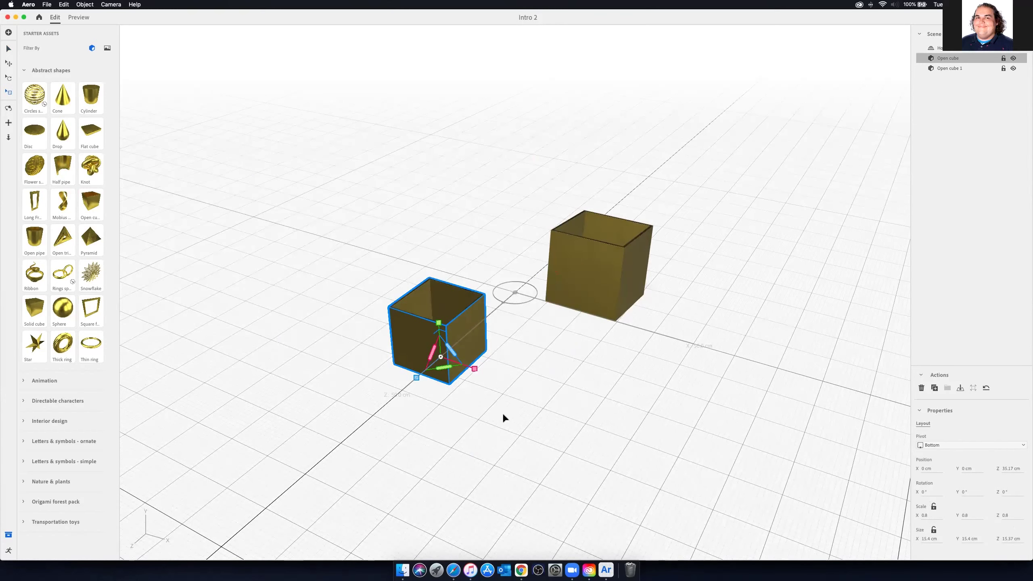
Step: Stretch the original open cube non-proportionally with the Scale tool to about 3.5 in X and 1.6 in Z
left_click_drag(473, 368, 607, 424)
left_click_drag(413, 377, 376, 400)
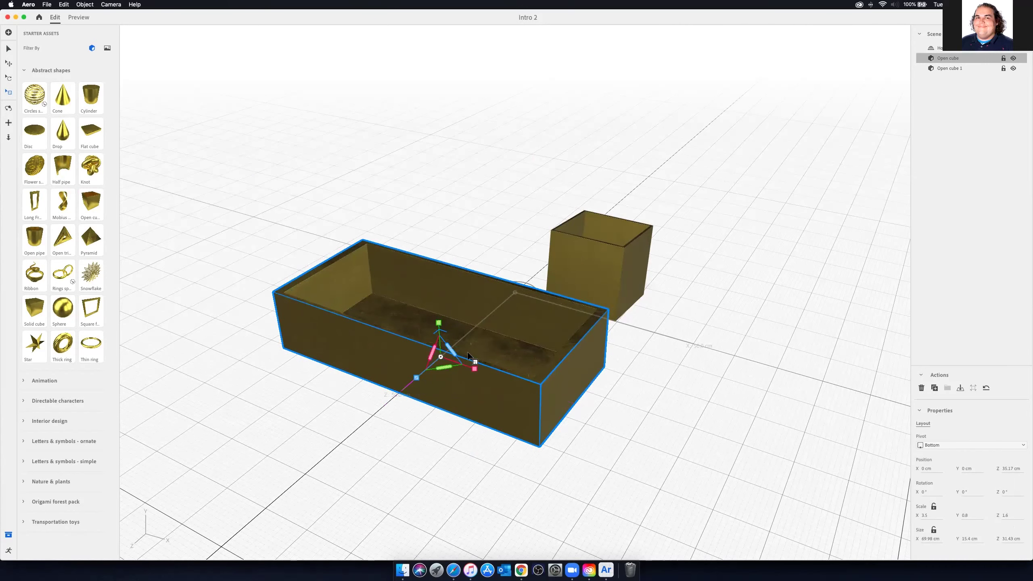
scroll(459, 346, "up", 2)
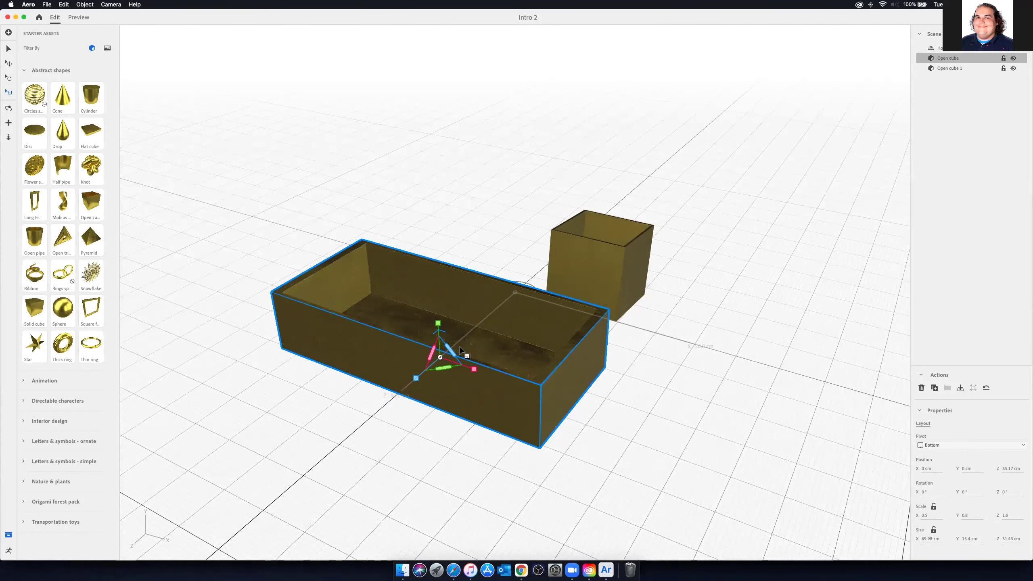
scroll(468, 332, "up", 1)
scroll(470, 327, "up", 1)
scroll(488, 345, "up", 1)
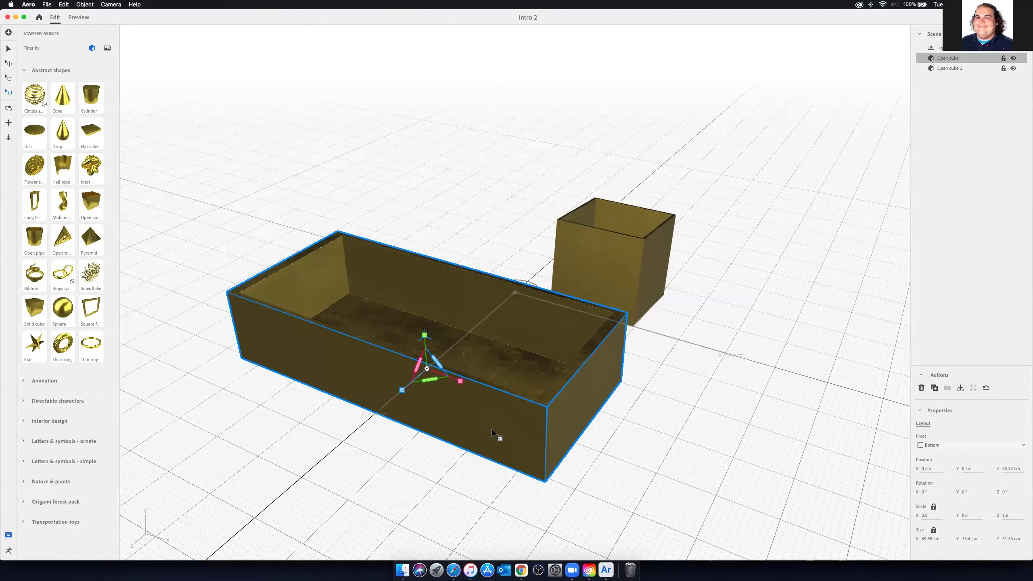
scroll(491, 429, "up", 1)
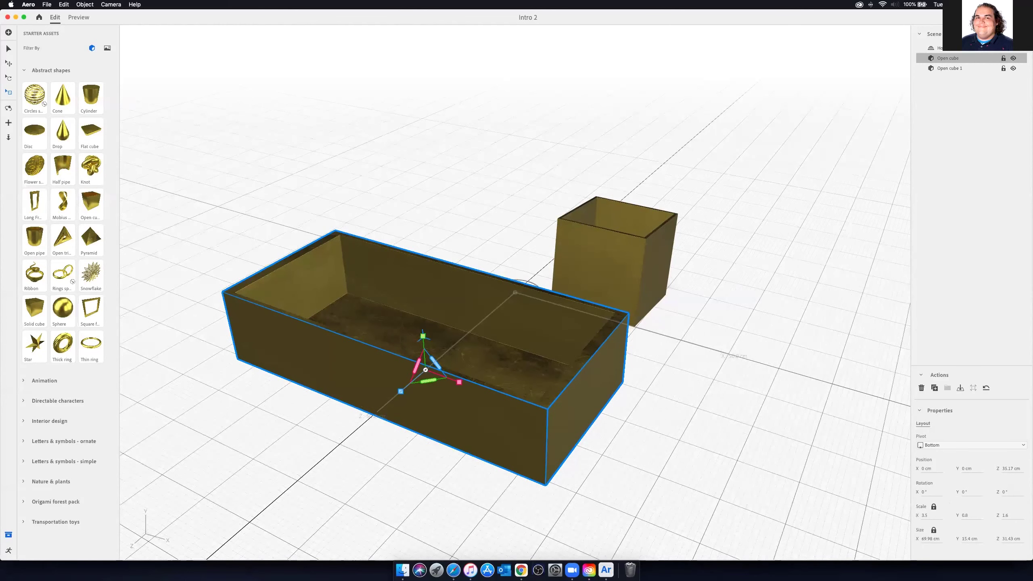
scroll(489, 428, "up", 1)
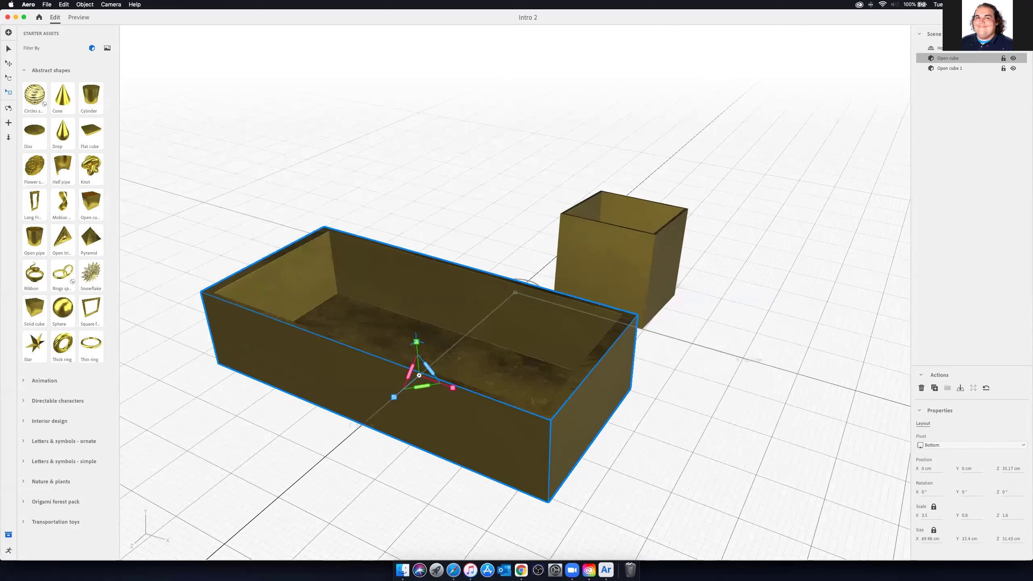
scroll(515, 292, "down", 3)
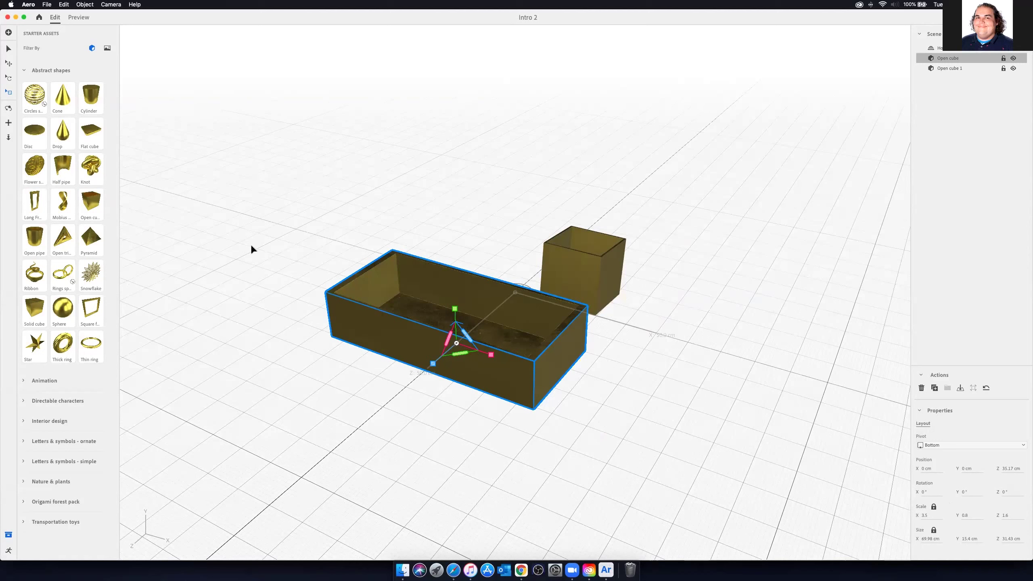
Step: Switch back to the Select tool and deselect the stretched open cube
key("v")
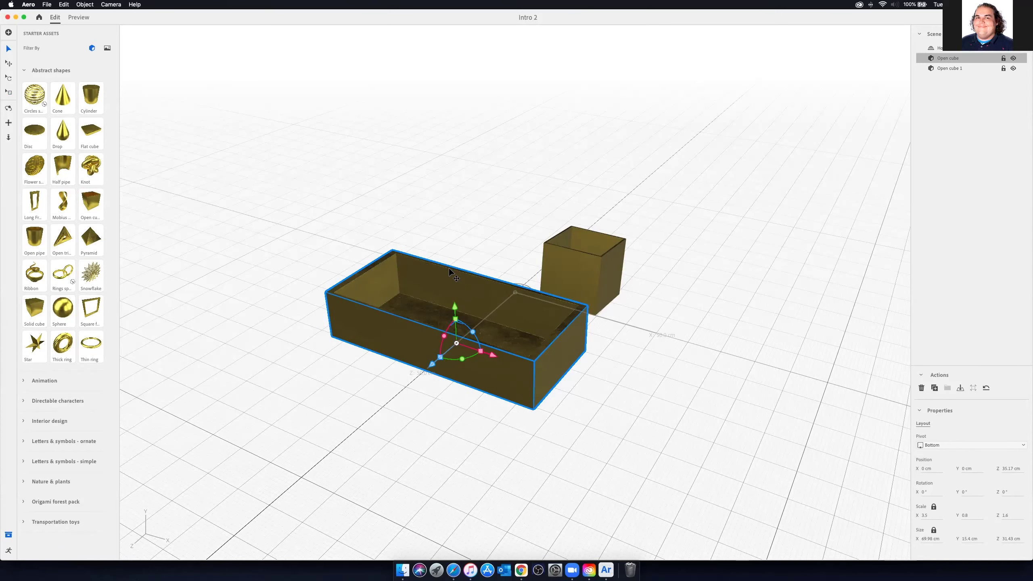
scroll(459, 237, "up", 2)
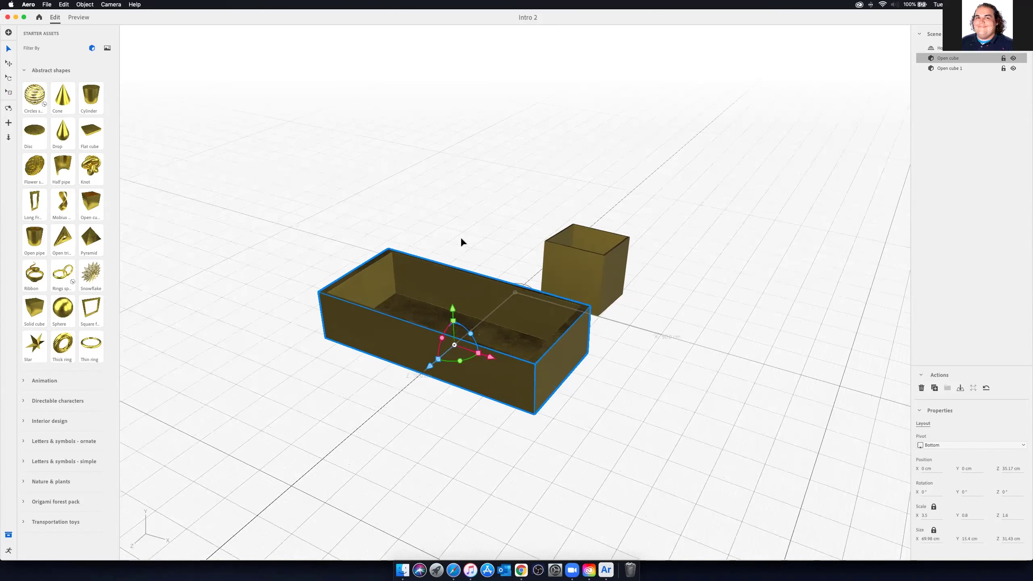
scroll(556, 269, "down", 3)
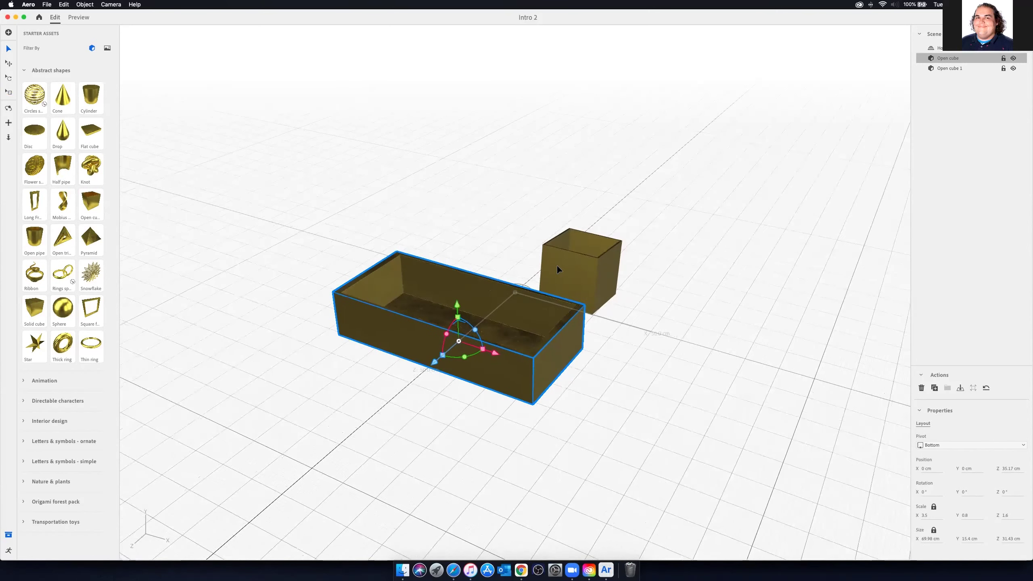
left_click(521, 272)
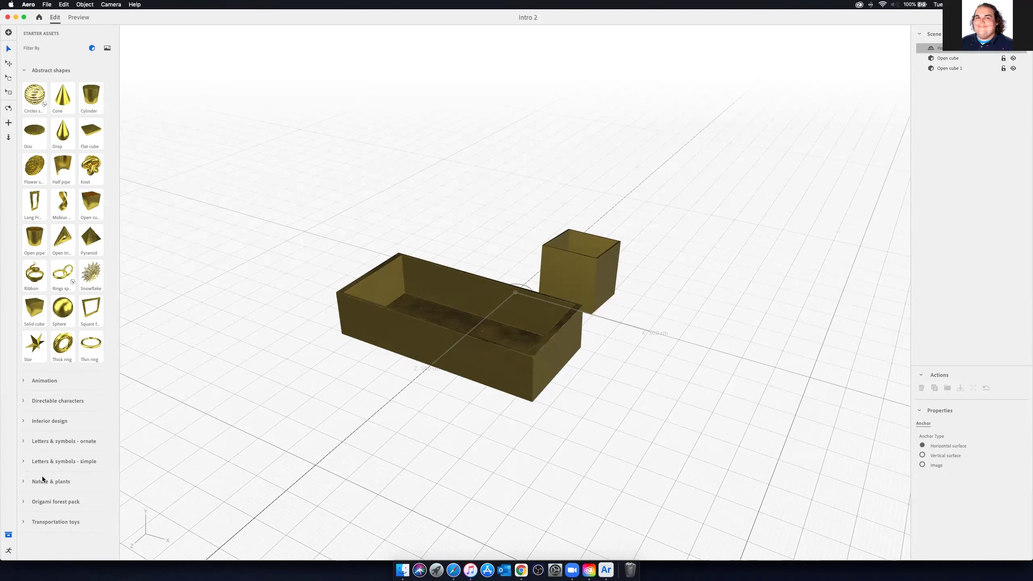
Step: Browse the starter assets in the Nature & plants category and collapse it again
left_click(24, 481)
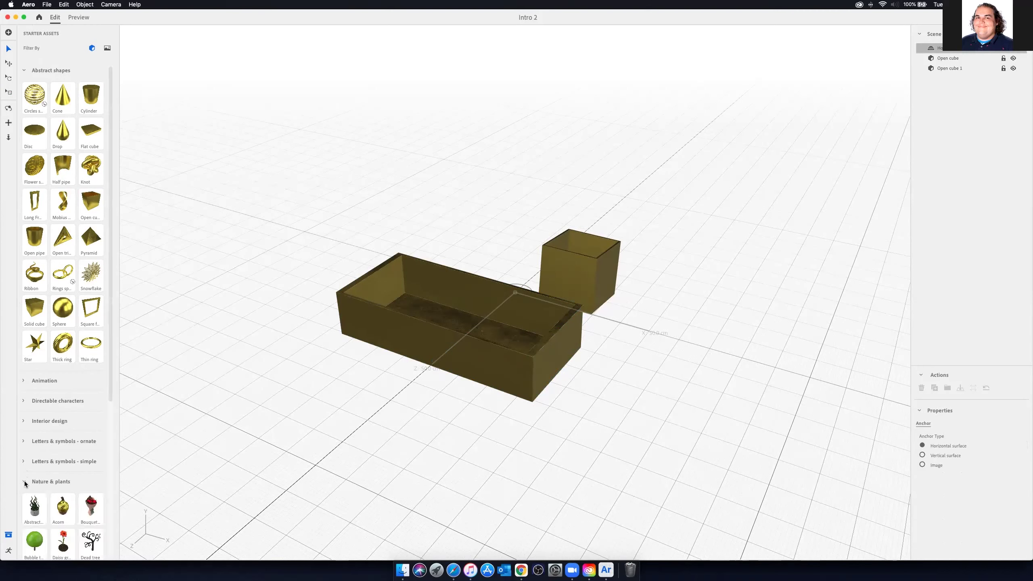
scroll(58, 486, "down", 5)
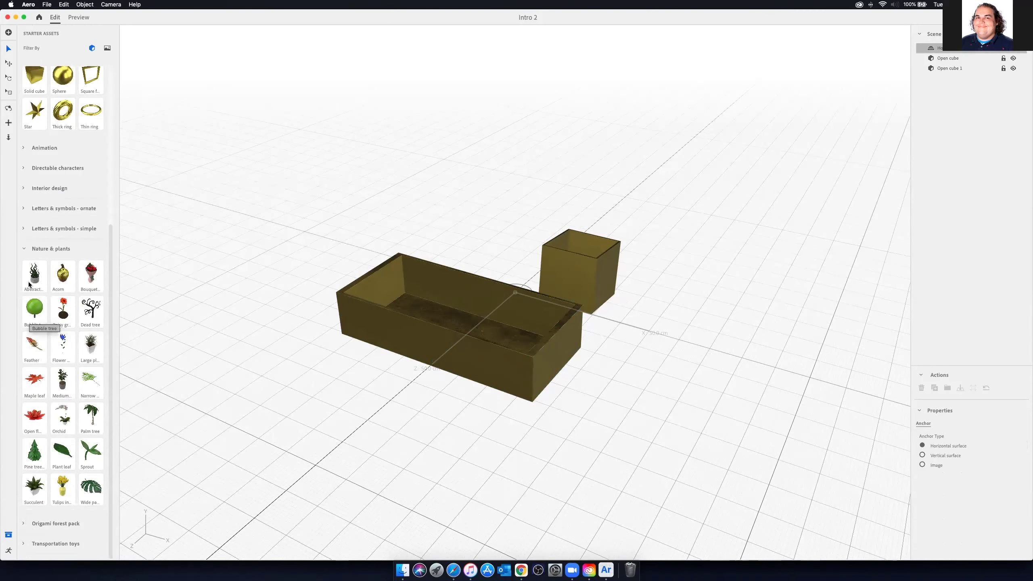
left_click(25, 249)
Step: Add the Fox from the Origami forest pack to the scene and move it along Z in front of the stretched open cube
left_click(23, 503)
scroll(40, 500, "down", 5)
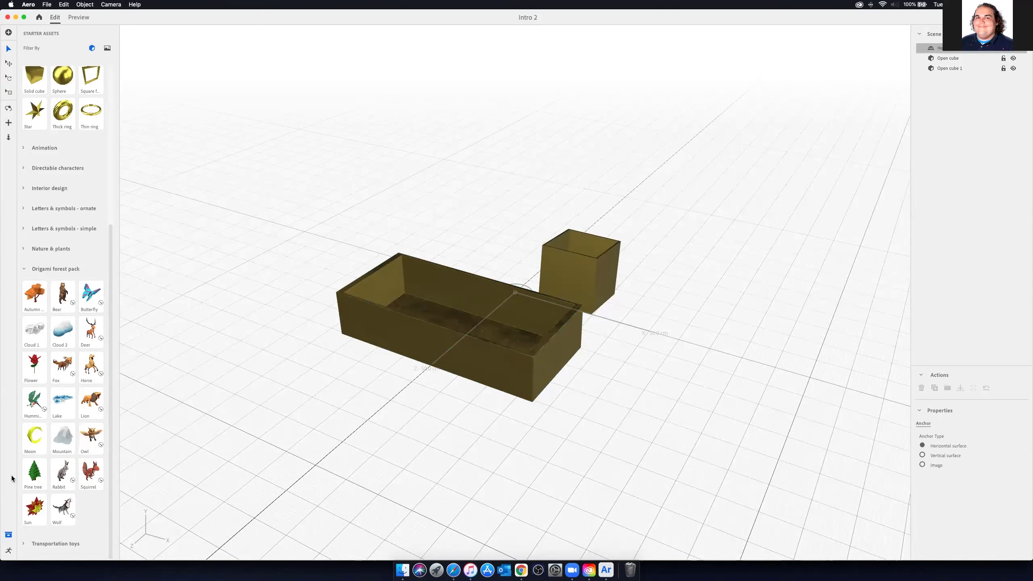
left_click(63, 369)
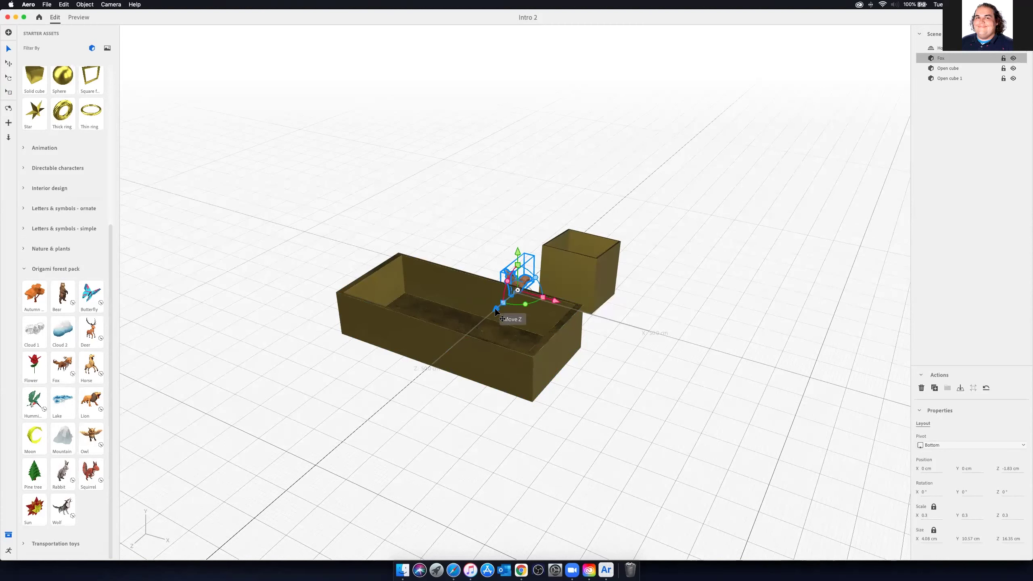
left_click_drag(495, 308, 338, 442)
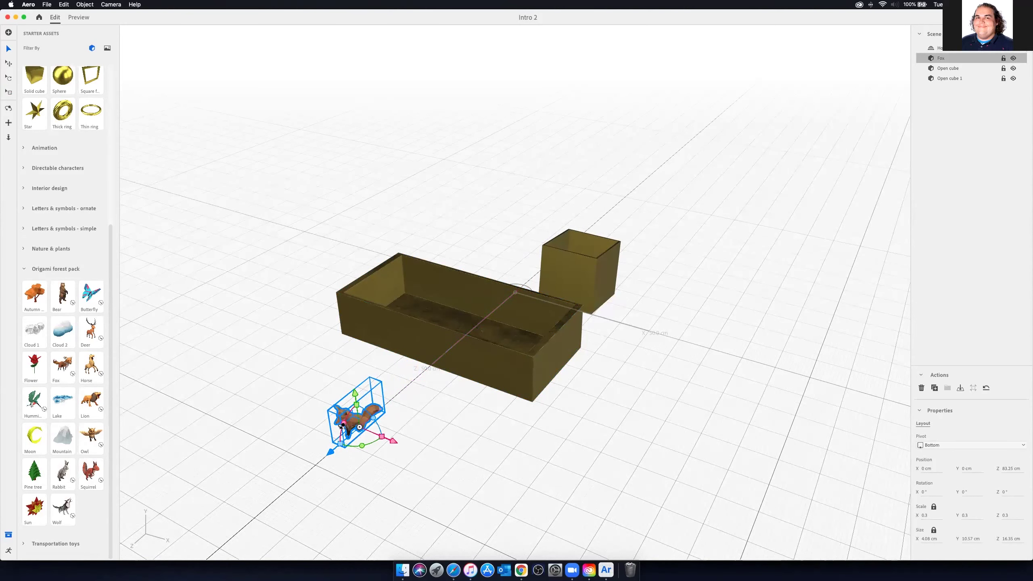
Step: Examine the fox up close from the front, the side and a low angle against the stretched open cube
key("alt")
left_click_drag(361, 401, 415, 352)
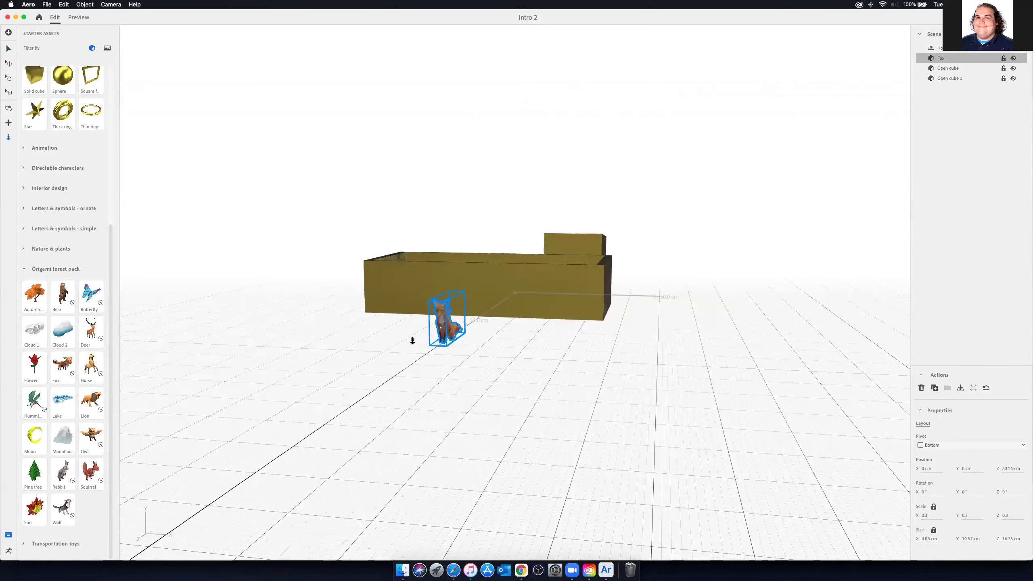
scroll(414, 376, "up", 3)
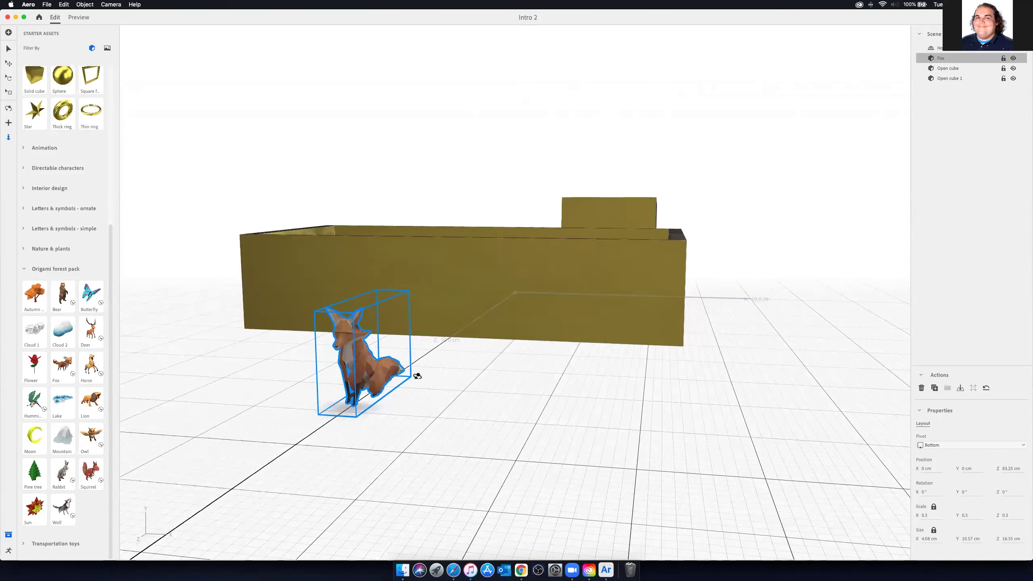
scroll(382, 372, "down", 2)
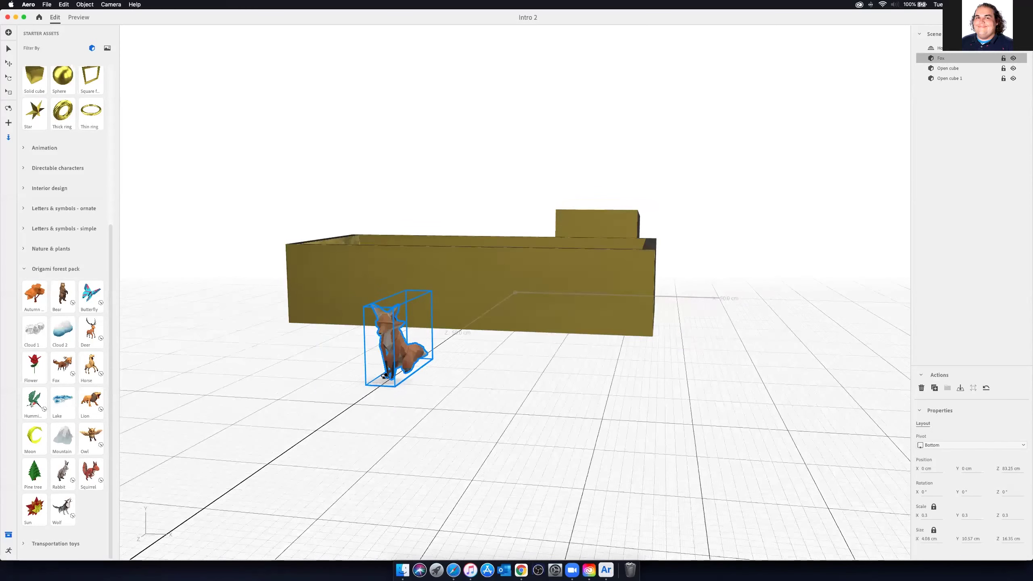
scroll(384, 375, "down", 1)
scroll(384, 374, "down", 1)
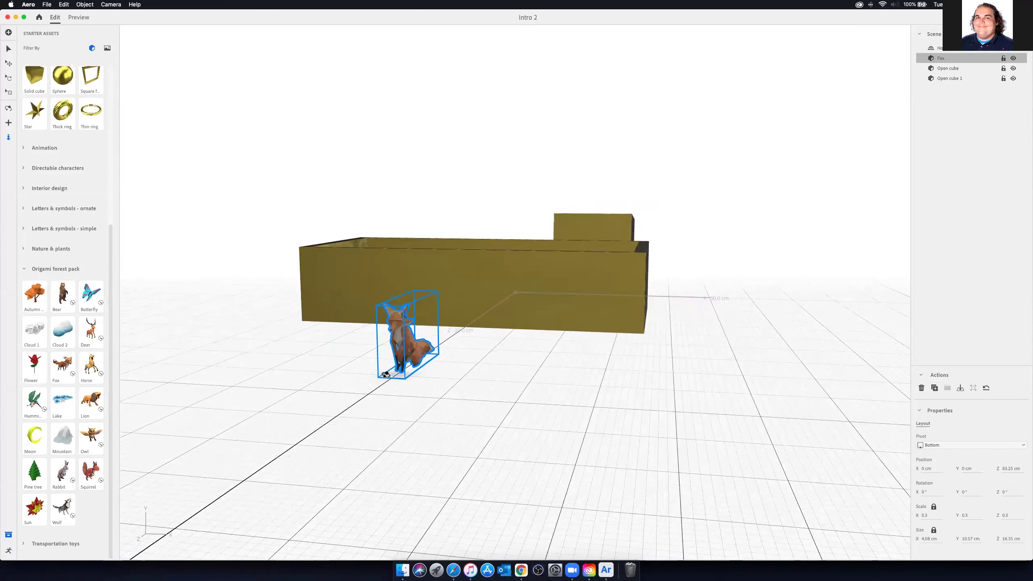
scroll(385, 374, "left", 3, "alt")
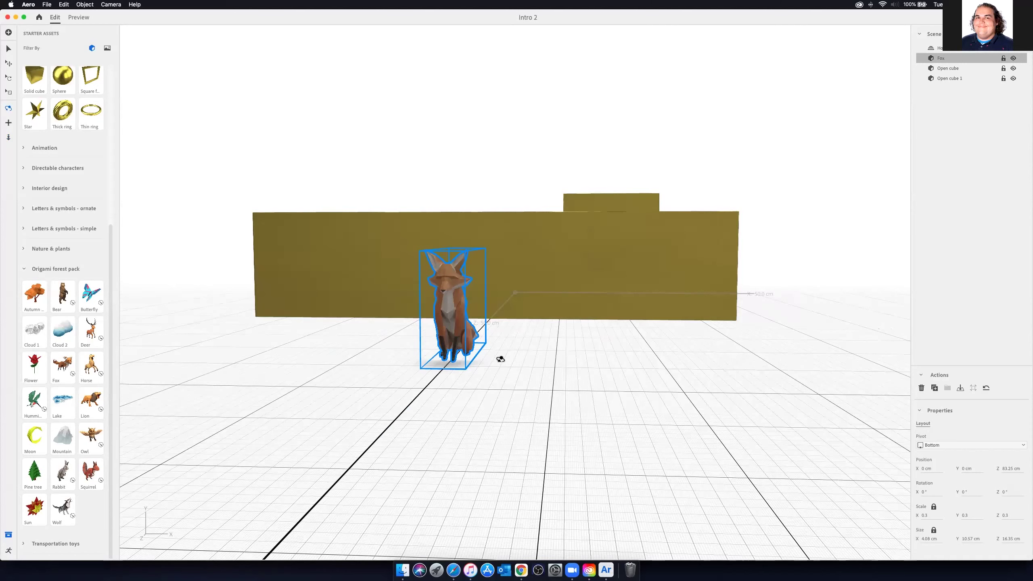
scroll(515, 362, "down", 3)
scroll(492, 366, "left", 5)
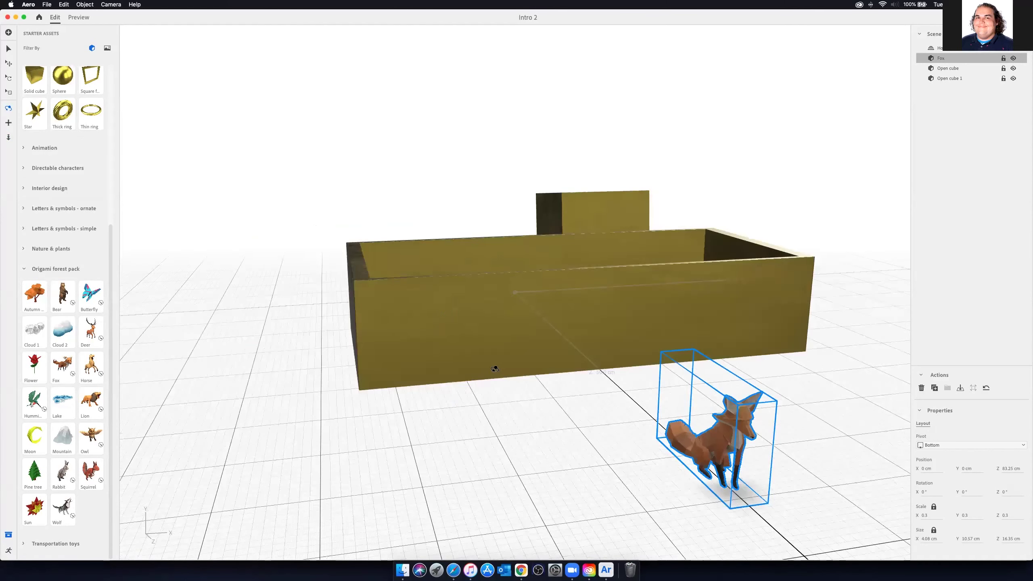
scroll(477, 351, "right", 5)
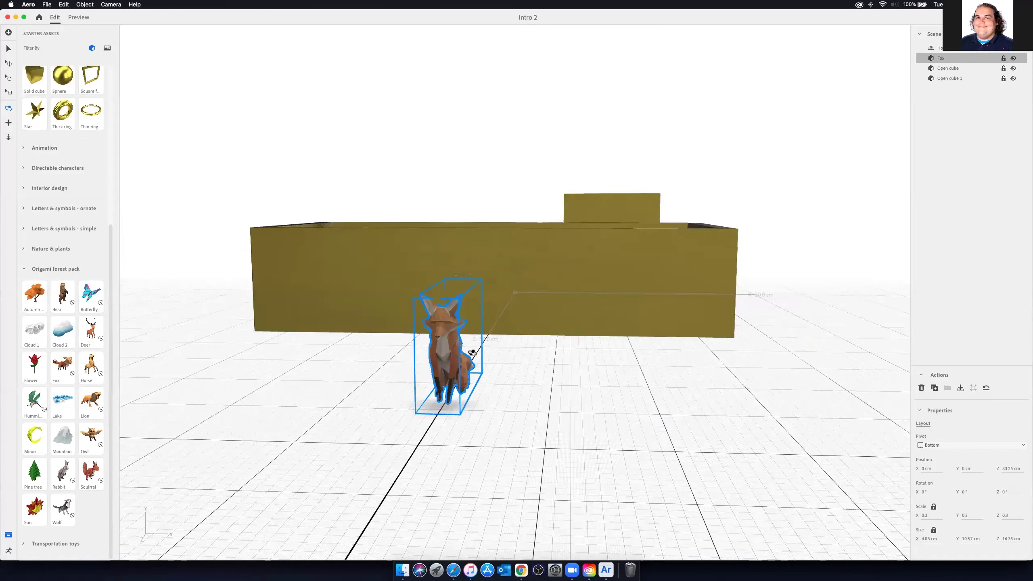
scroll(477, 351, "right", 2)
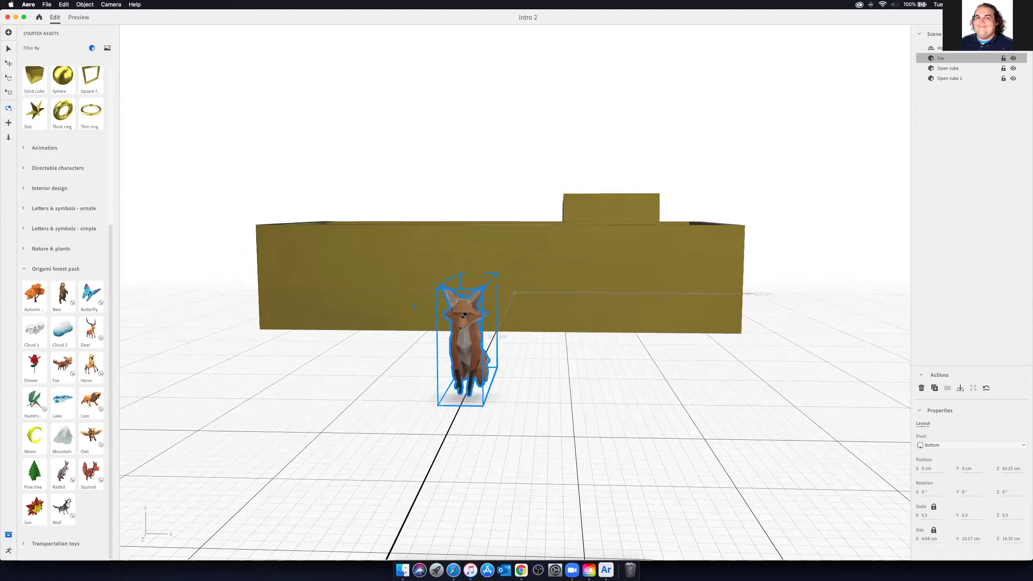
scroll(464, 316, "up", 2)
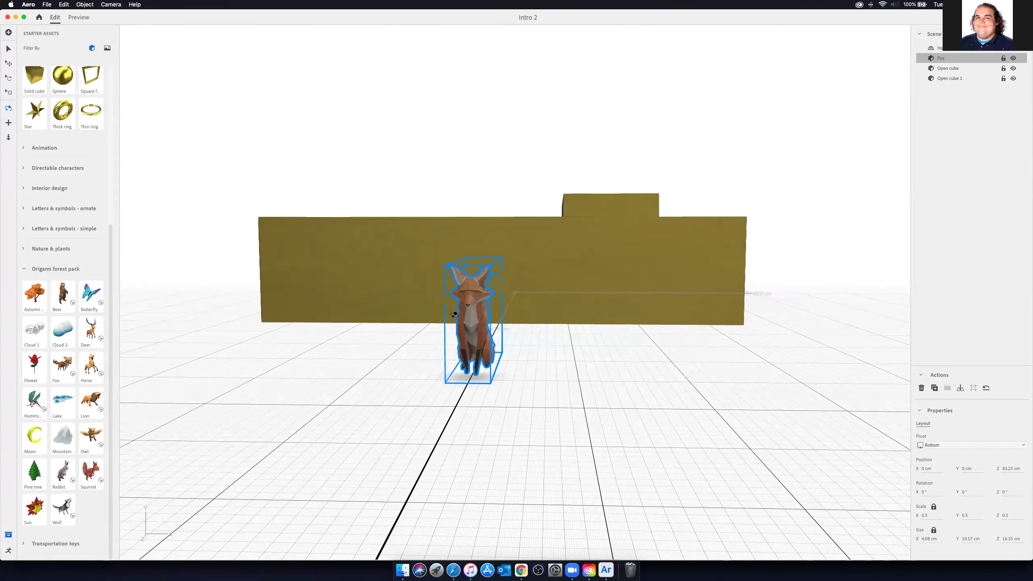
Step: Open the interactivity behaviours for the selected fox and add a Tap trigger
left_click_drag(455, 315, 440, 317)
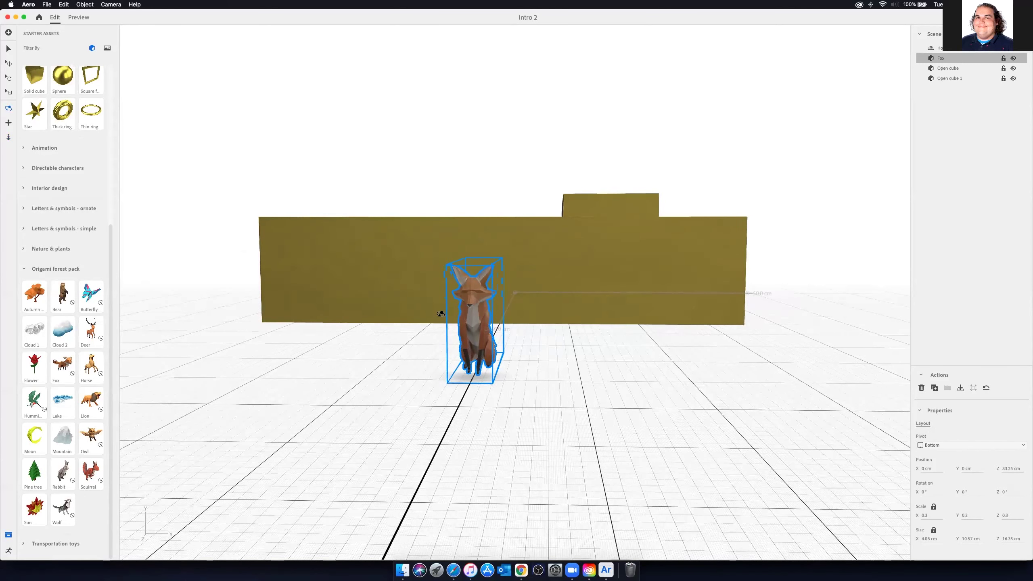
scroll(441, 313, "left", 5)
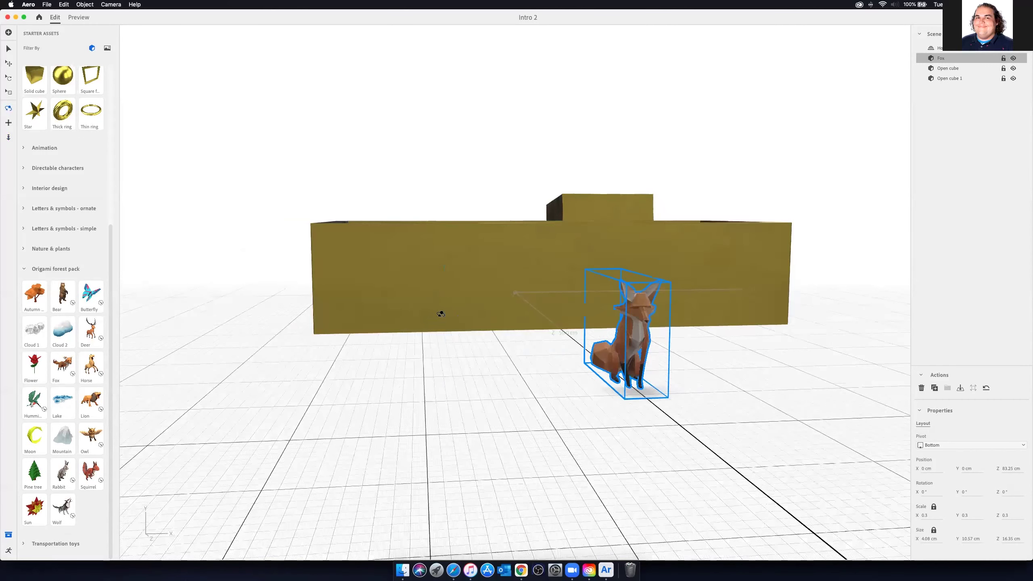
scroll(440, 314, "right", 5)
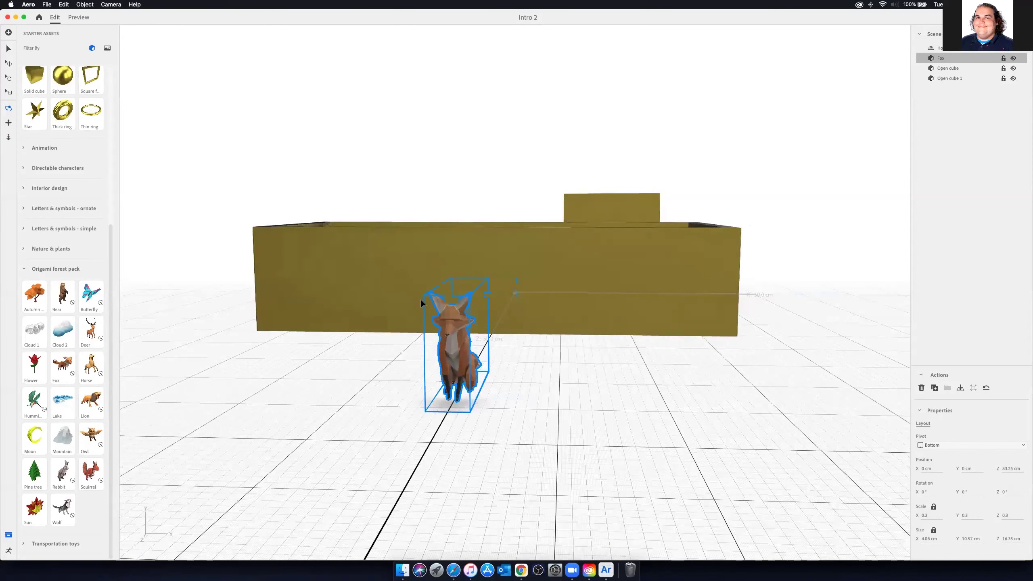
scroll(185, 434, "up", 3)
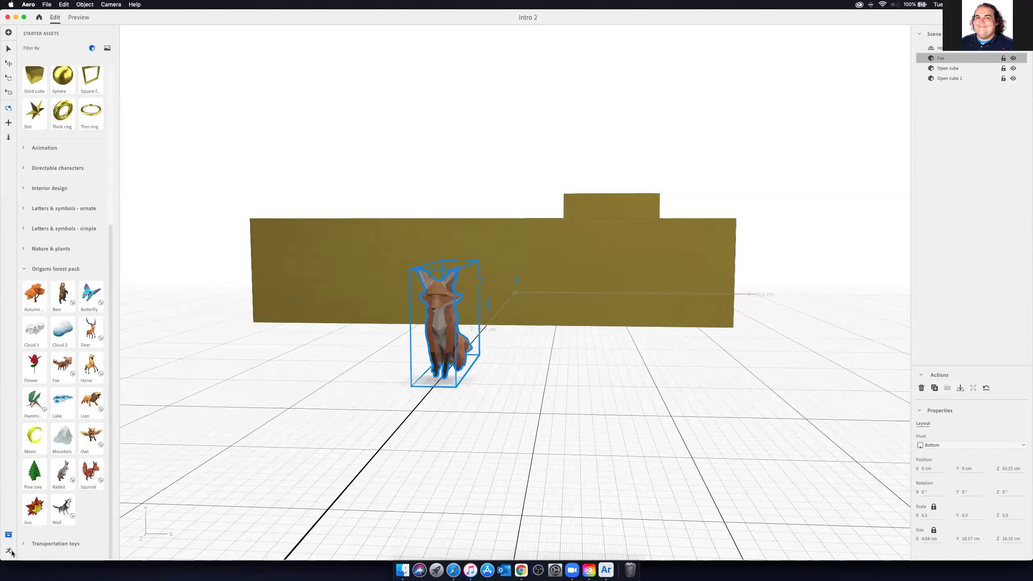
key("v")
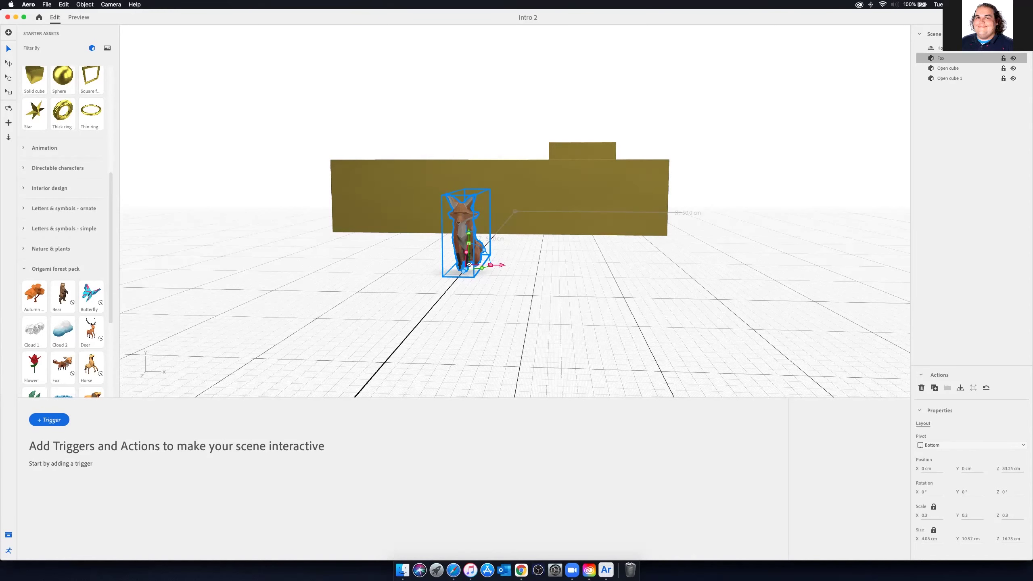
left_click(51, 423)
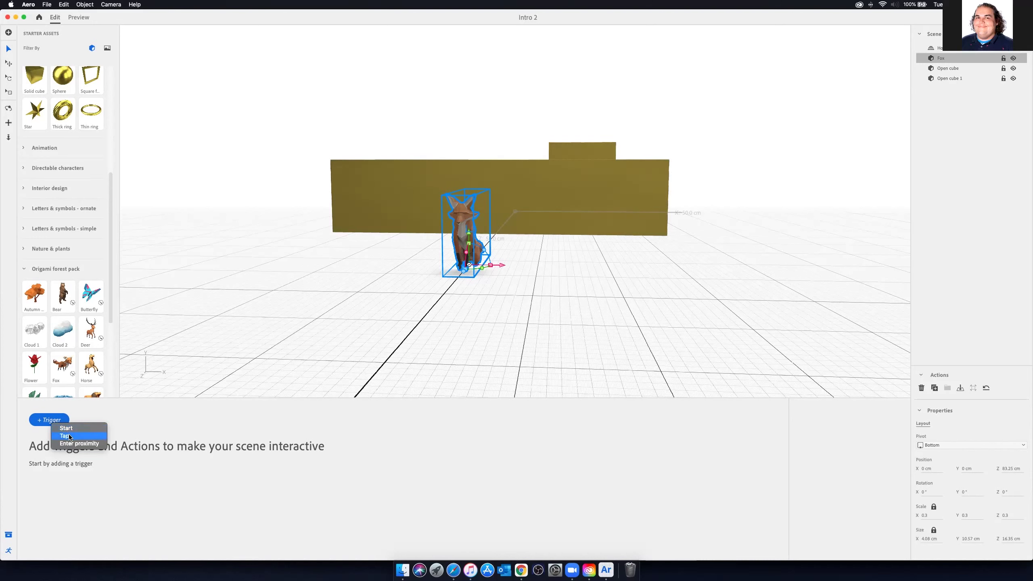
left_click(65, 435)
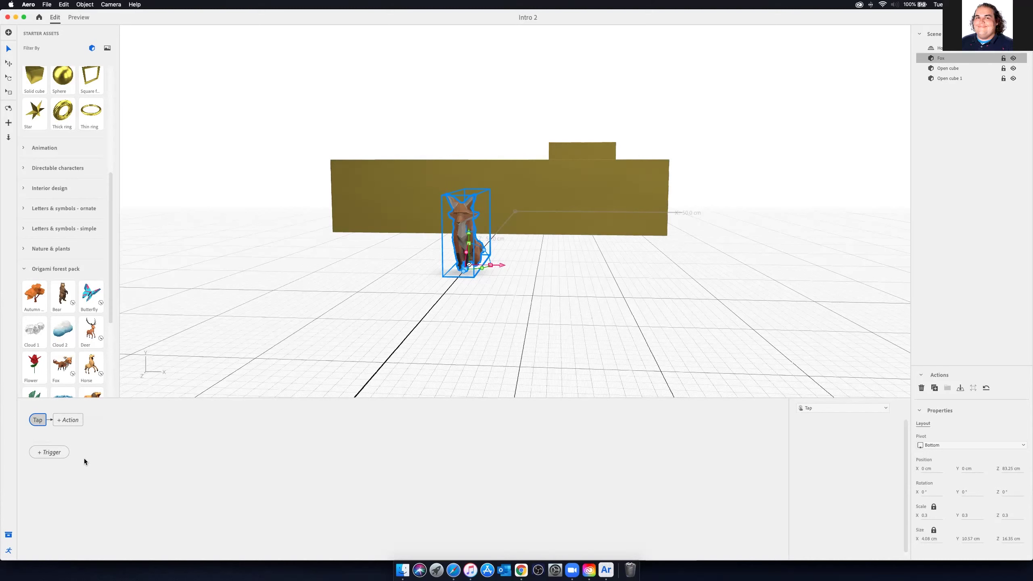
Step: Add a Play animation action with the Fox hopping clip to the fox's Tap trigger and play it once
left_click(73, 420)
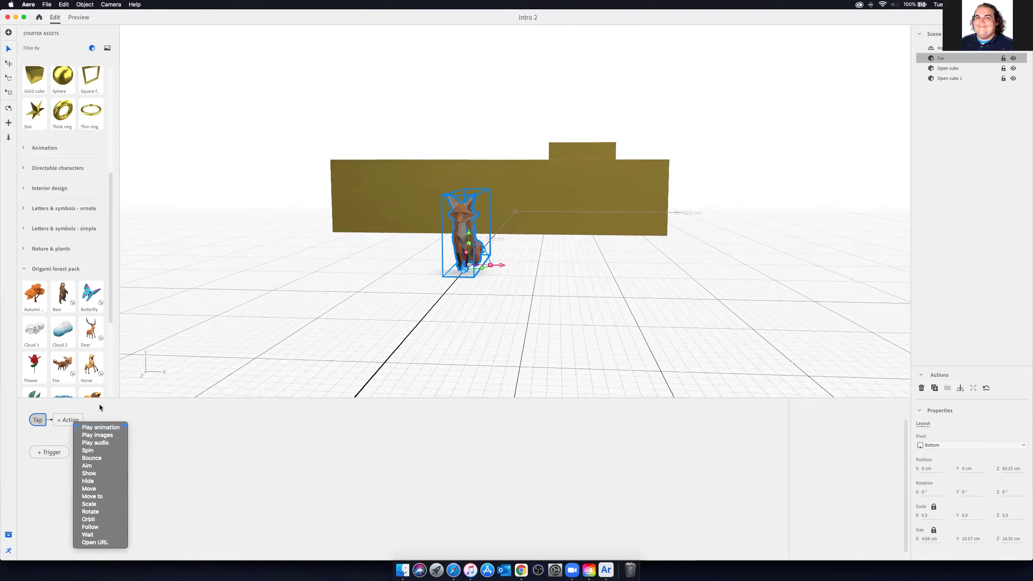
left_click(111, 312)
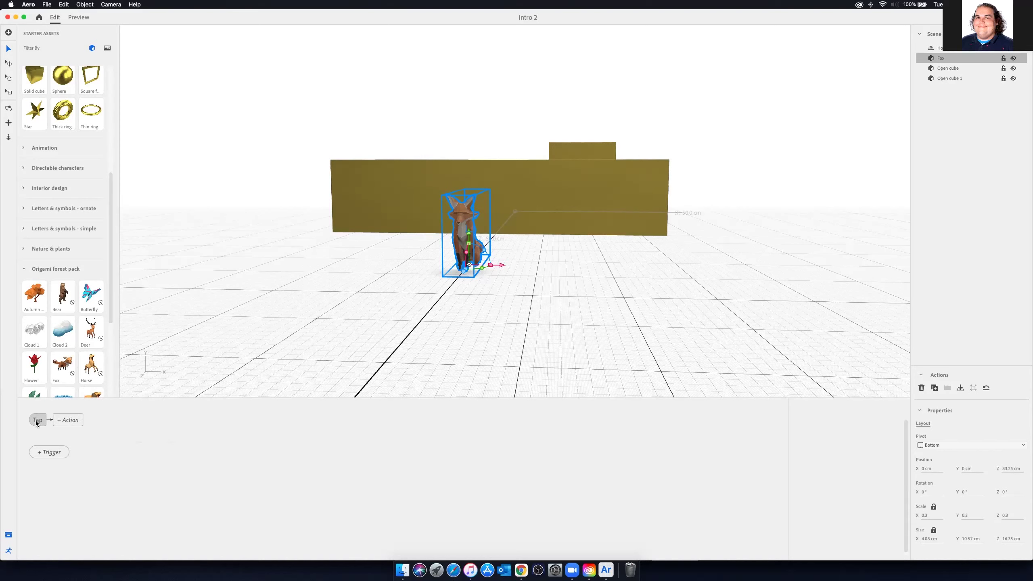
left_click(69, 419)
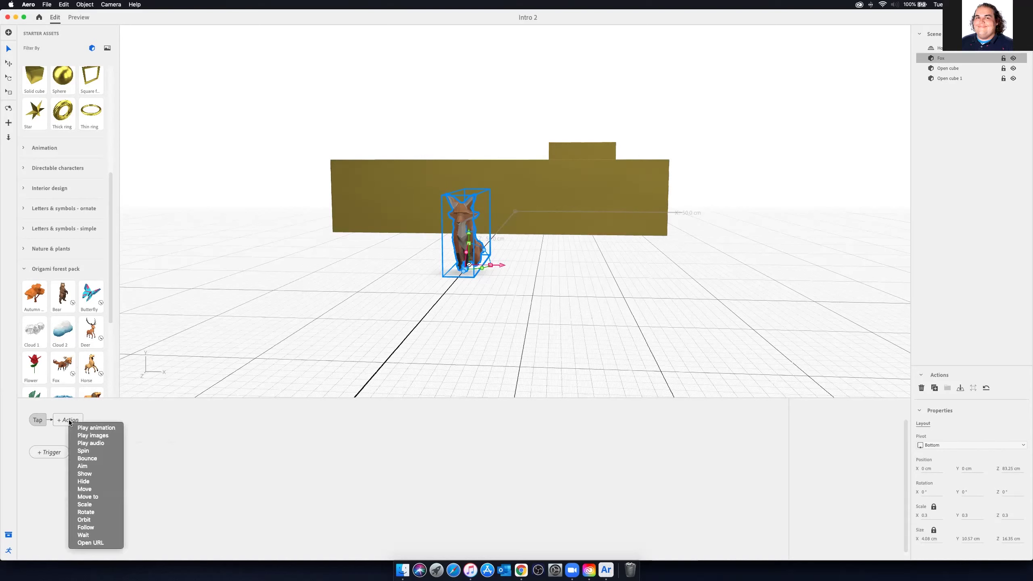
left_click(94, 428)
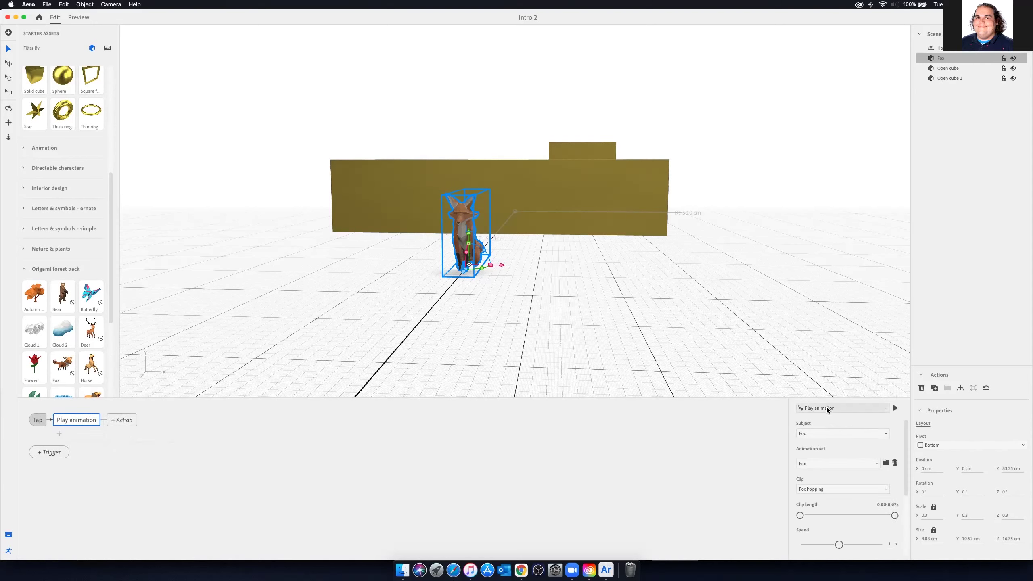
left_click(894, 409)
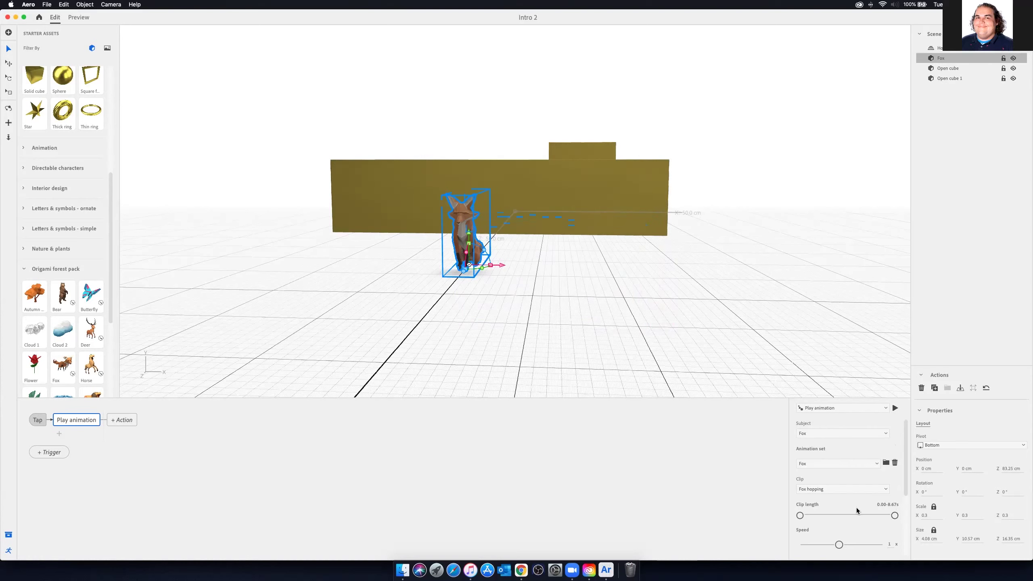
Step: Set the fox animation's speed to 1.5x and play the action to compare it
scroll(882, 505, "down", 2)
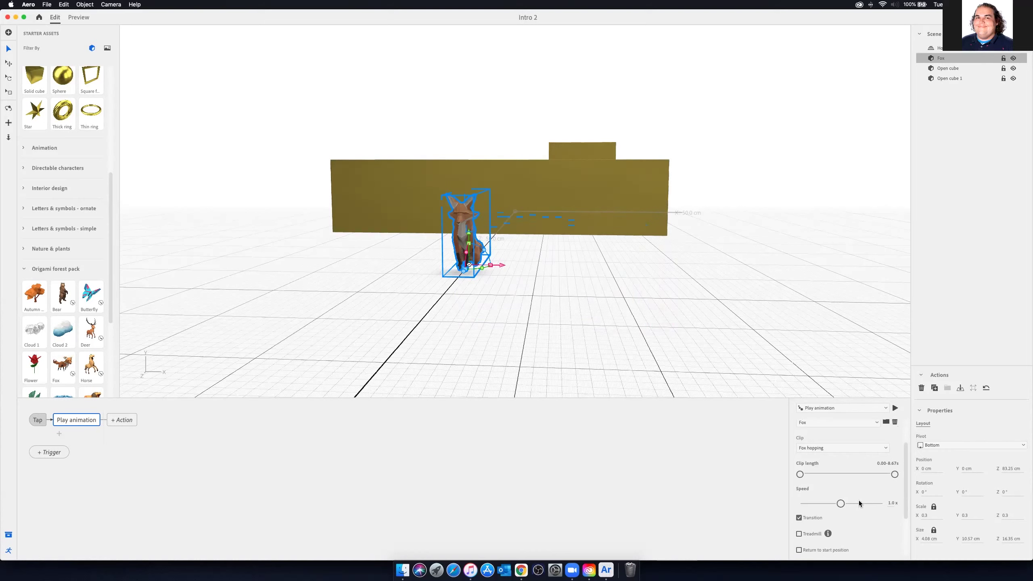
left_click(895, 407)
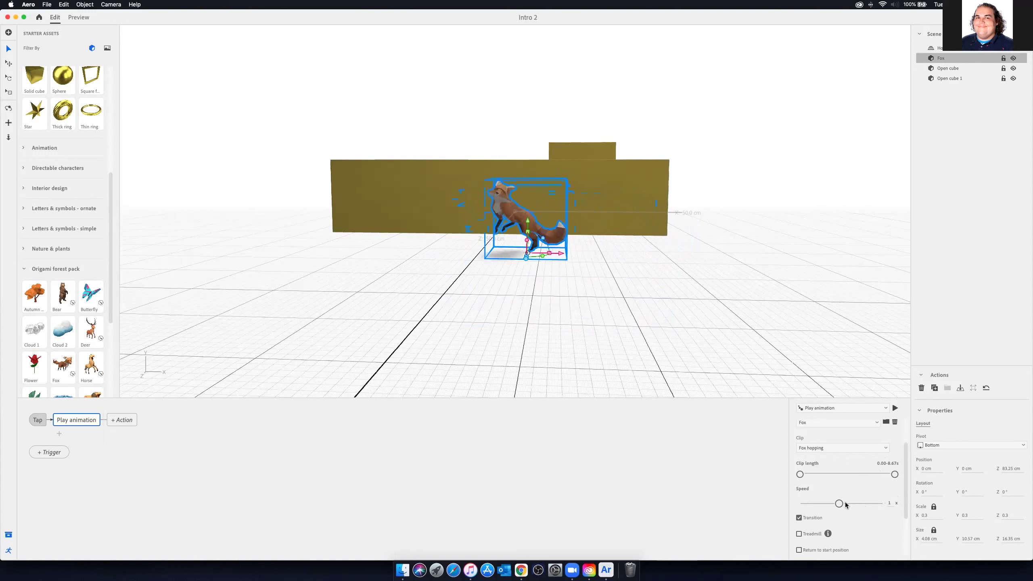
left_click_drag(843, 504, 862, 503)
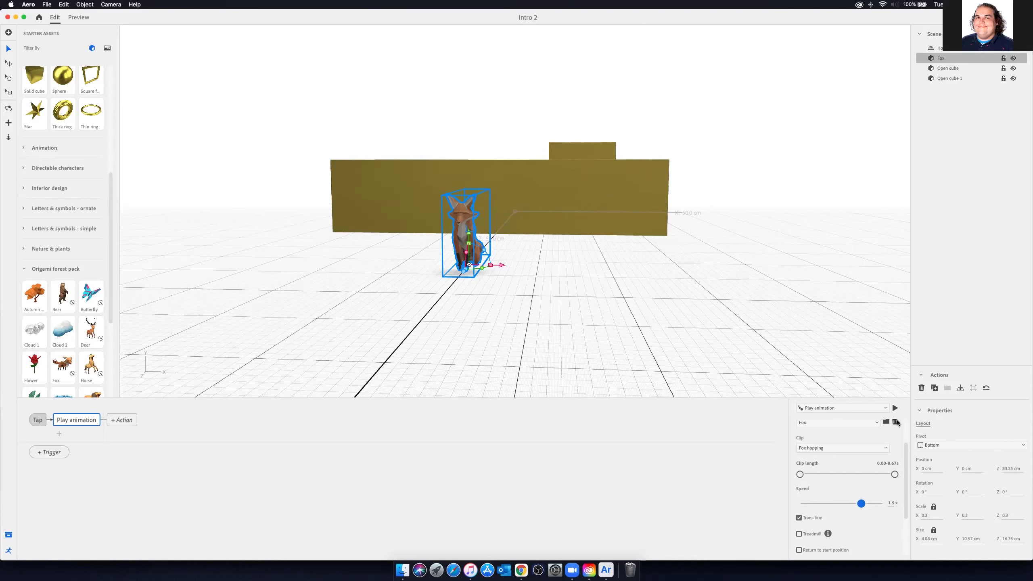
left_click(895, 408)
scroll(856, 519, "down", 2)
scroll(855, 515, "up", 4)
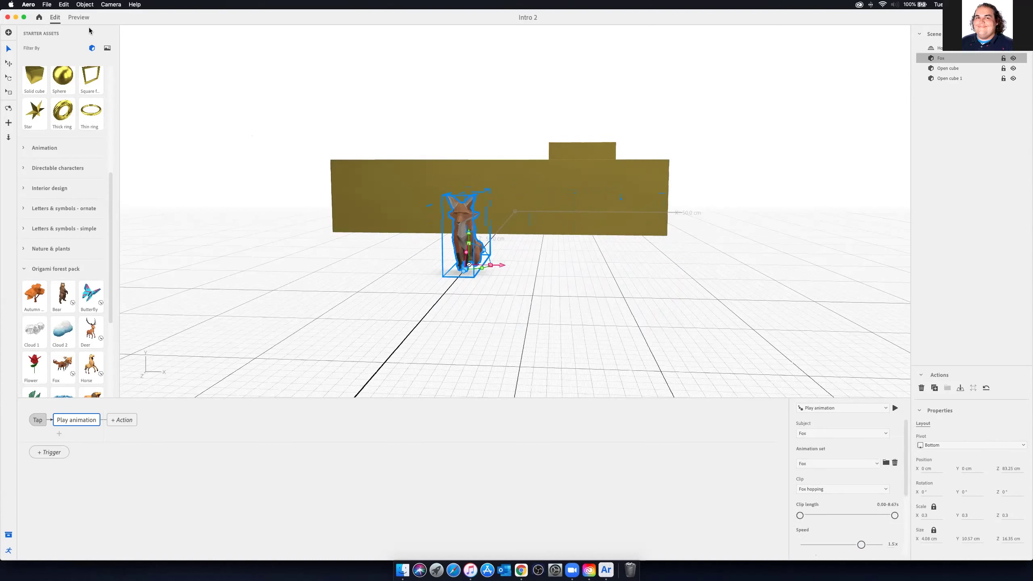
Step: View the scene from several angles in Preview mode and return to Edit mode
left_click(74, 18)
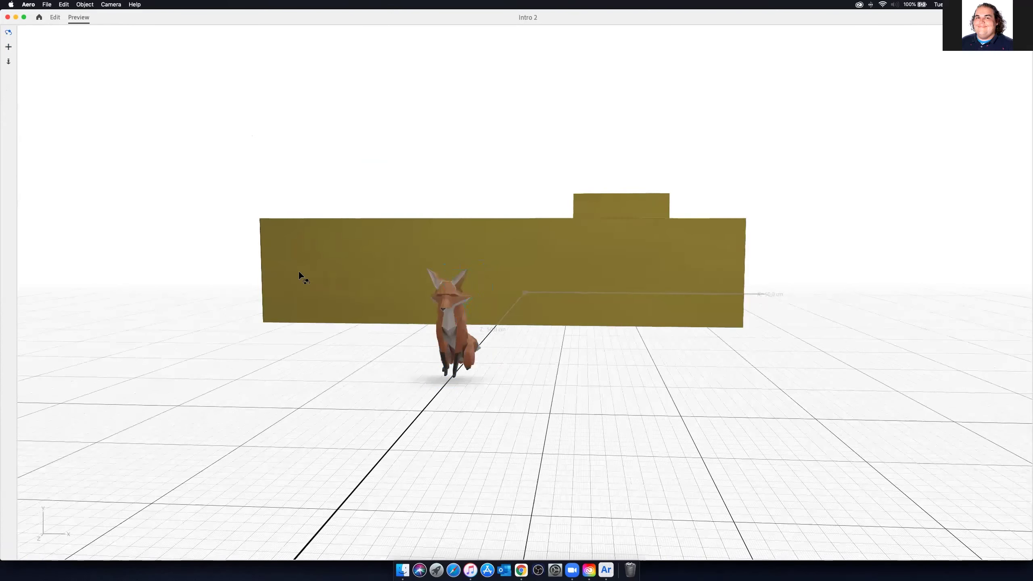
left_click_drag(314, 272, 366, 279)
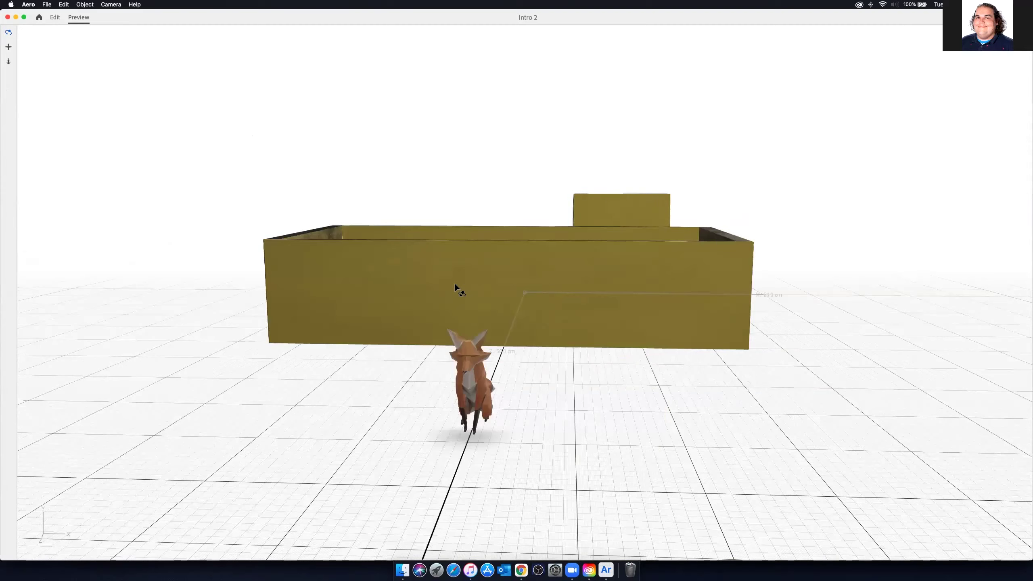
left_click_drag(446, 286, 304, 271)
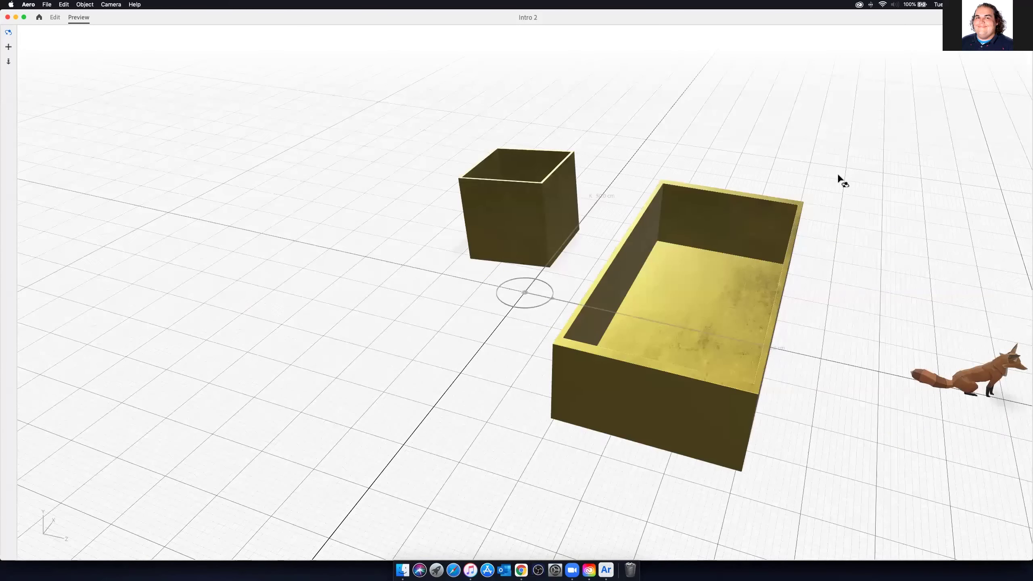
left_click_drag(696, 201, 671, 199)
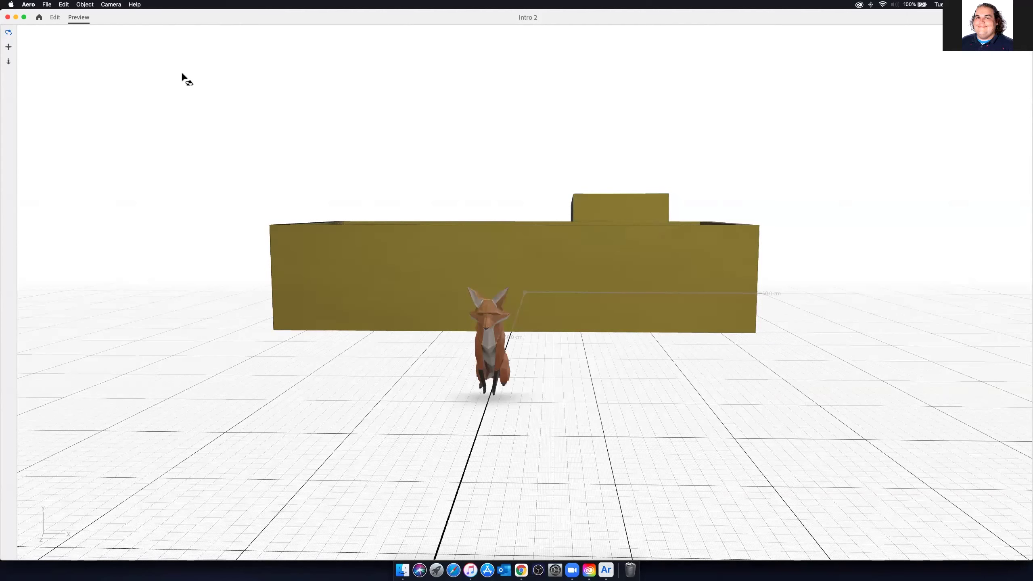
left_click(55, 17)
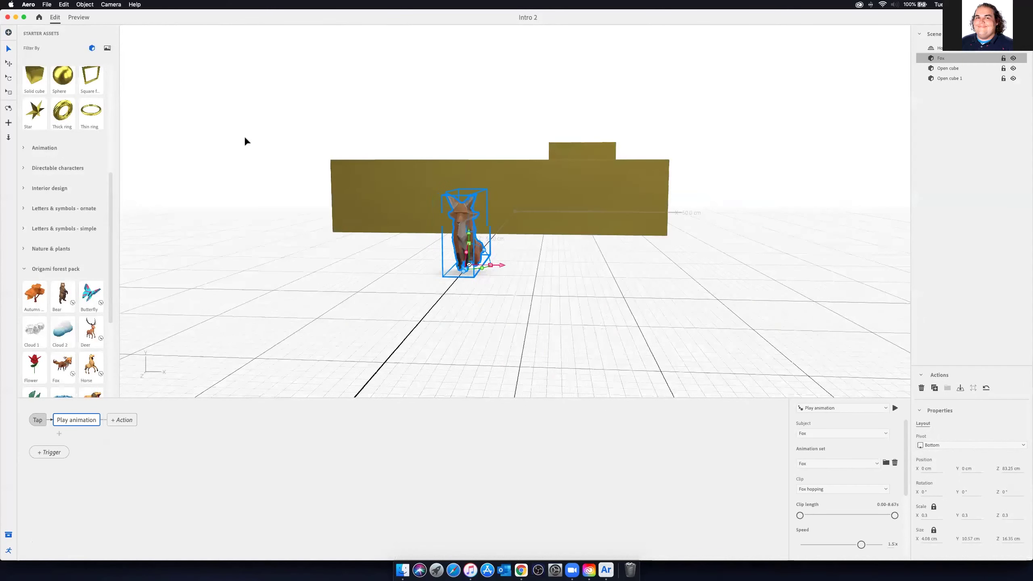
Step: Raise the small open cube behind the stretched one to about 41 cm on Y
left_click(556, 201)
left_click(563, 216, "shift")
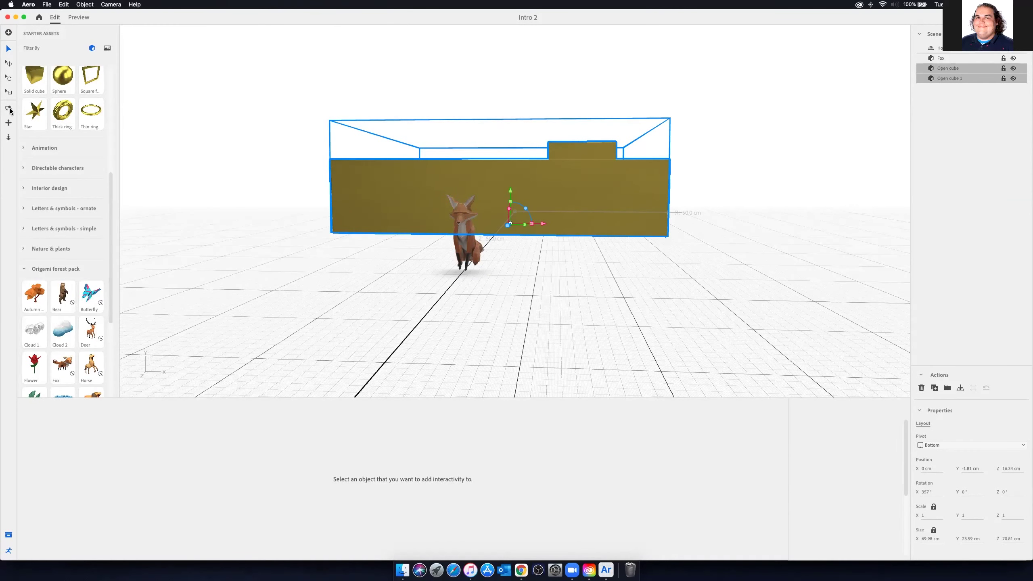
left_click(317, 154)
left_click_drag(334, 193, 406, 214, "alt")
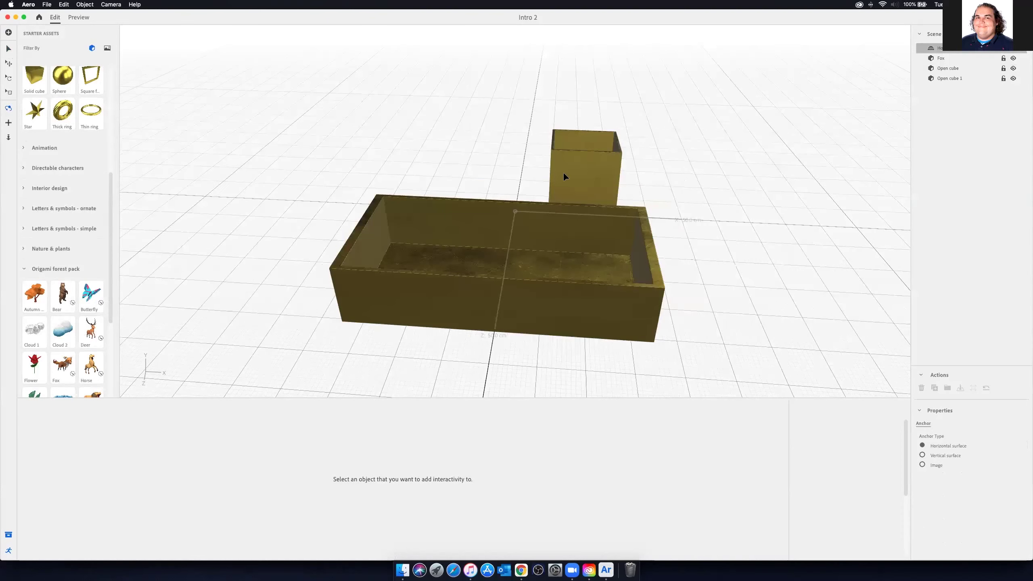
scroll(561, 173, "down", 5)
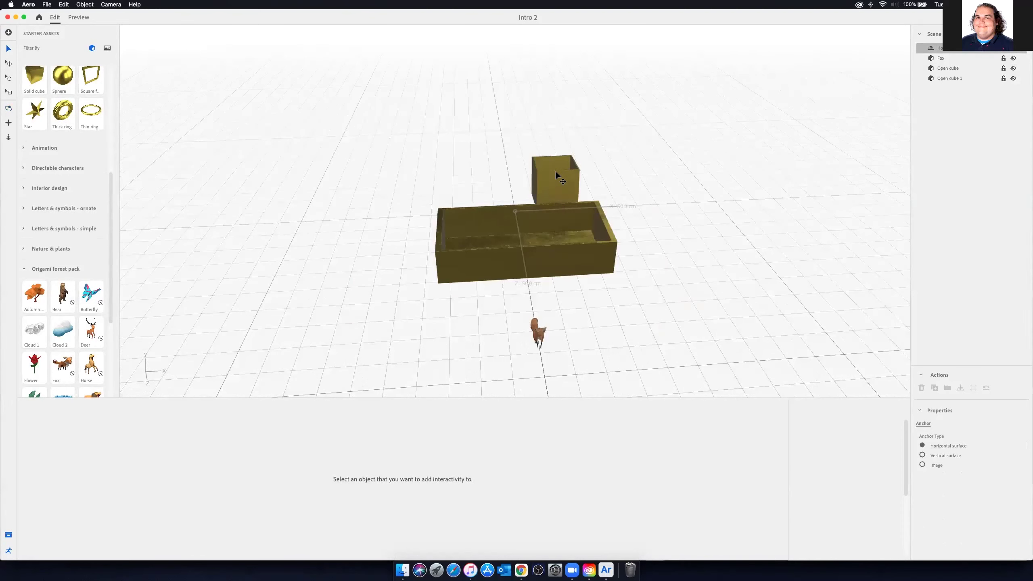
left_click(556, 172)
left_click_drag(556, 174, 553, 136)
left_click_drag(541, 98, 503, 188)
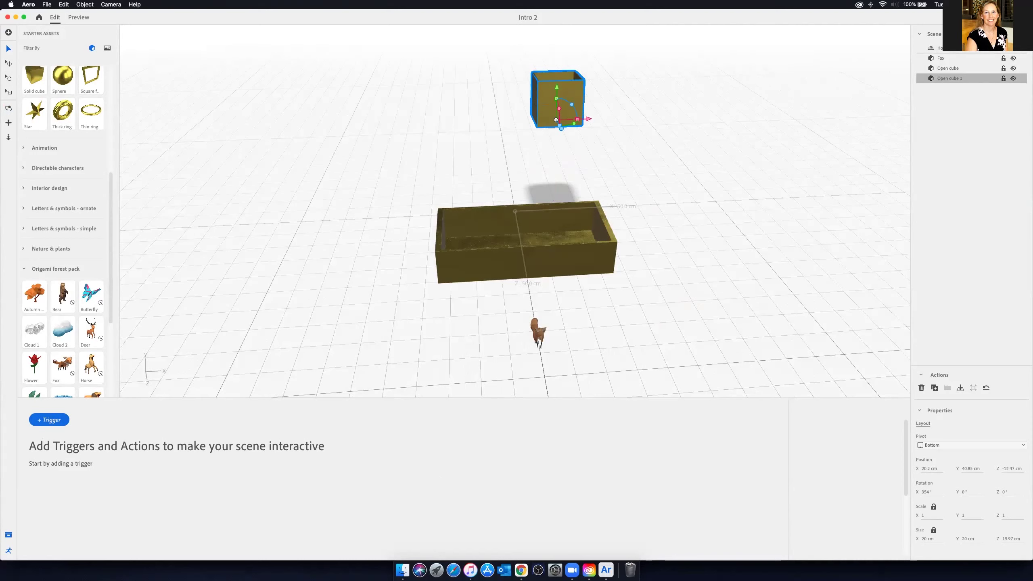
Step: Add a Start trigger with a Spin action to the raised open cube
left_click(60, 423)
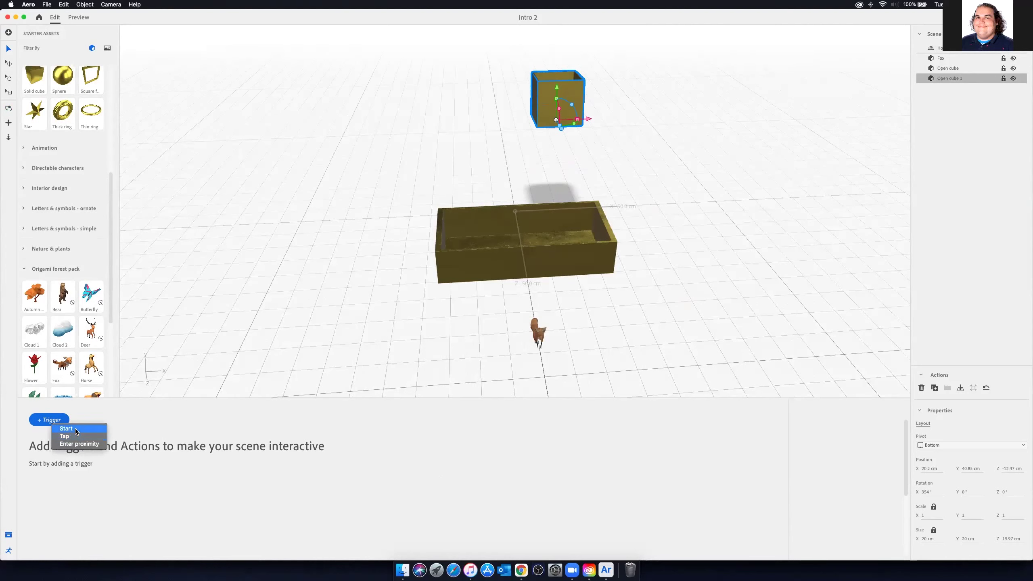
left_click(75, 429)
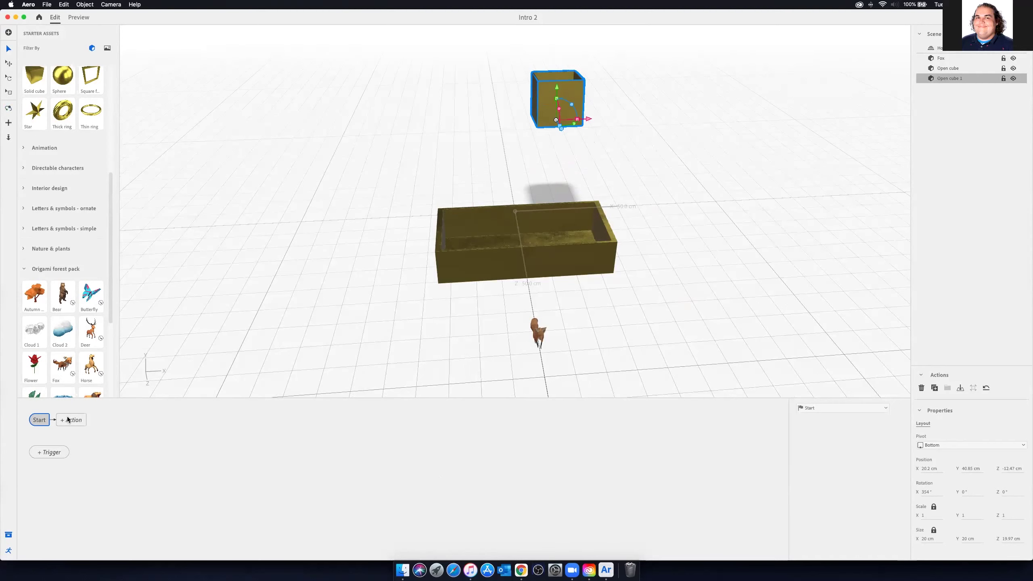
left_click(70, 422)
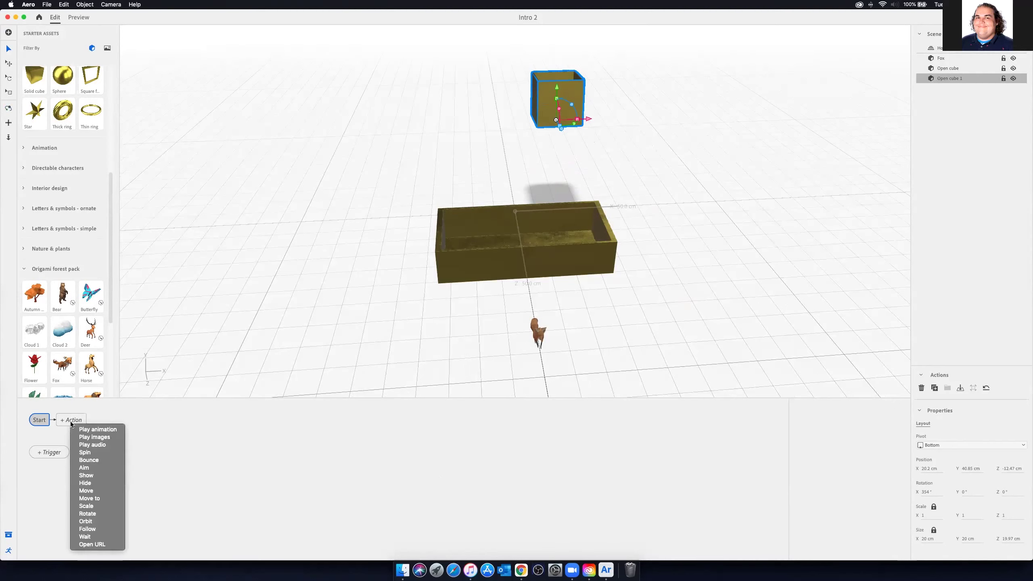
left_click(89, 454)
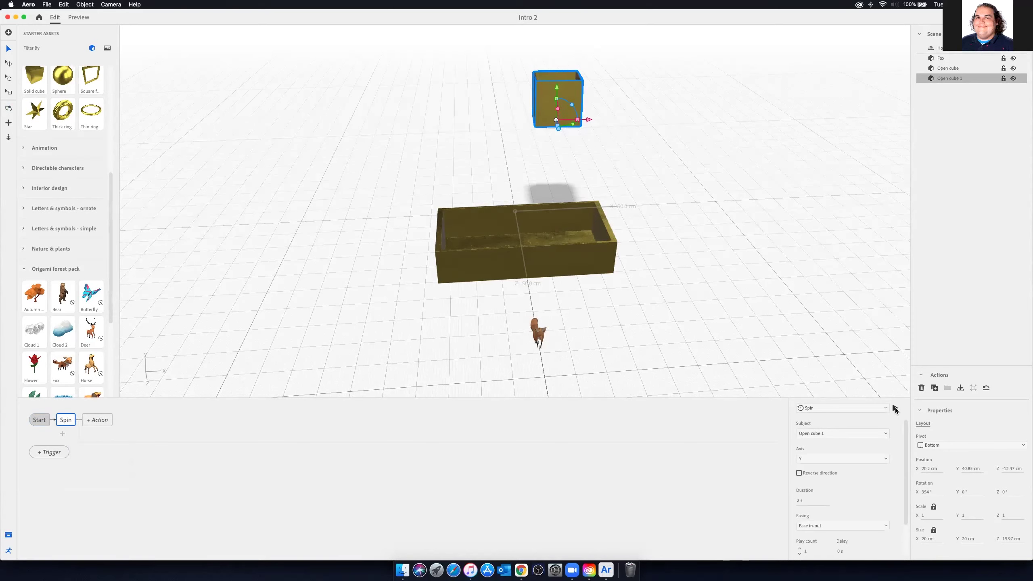
Step: Set the spin's axis to X and its duration to 1.5 s, playing the spin to test each change
left_click(883, 459)
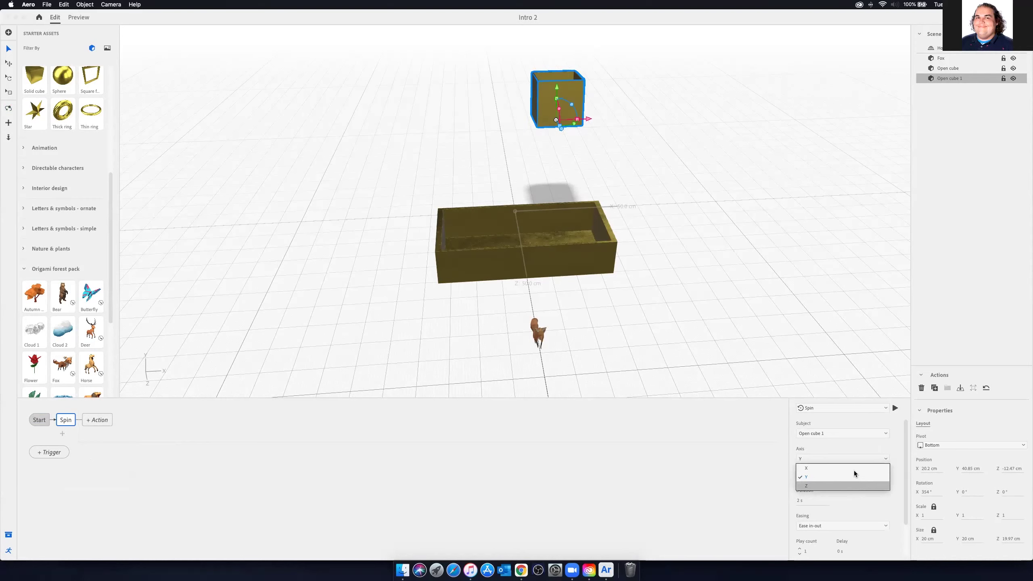
left_click(896, 408)
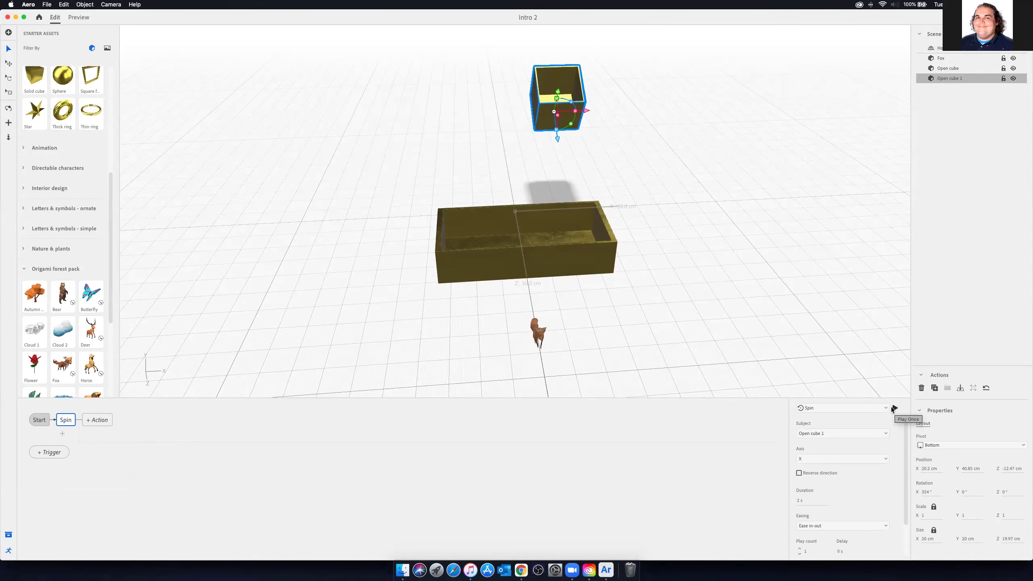
scroll(847, 507, "down", 2)
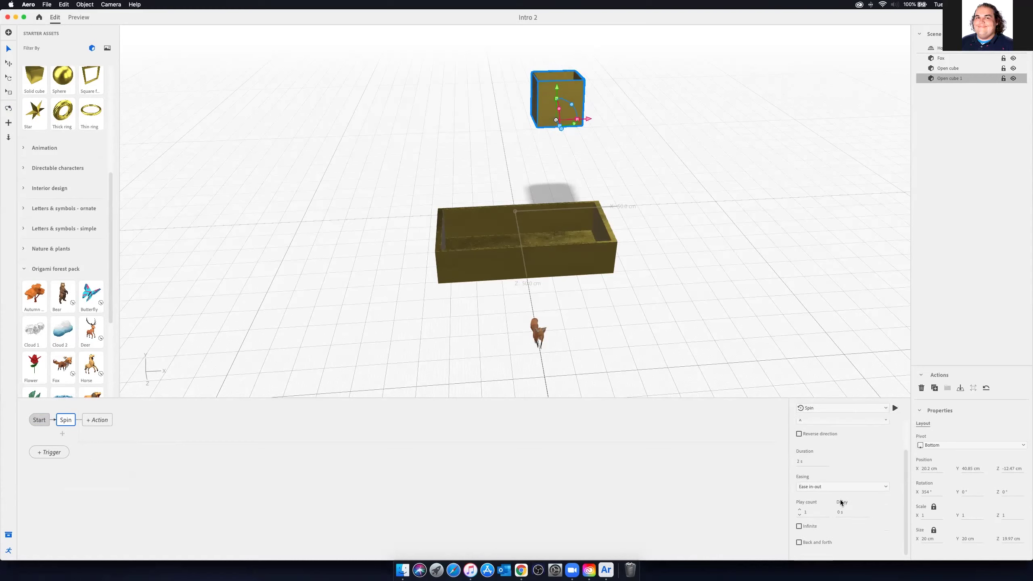
left_click(814, 462)
type("1")
left_click(895, 408)
left_click(800, 462)
type("1")
key("Return")
left_click(895, 408)
Step: Set the spin's delay to 0.5 s and its play count to 2, and play the spin
left_click(832, 486)
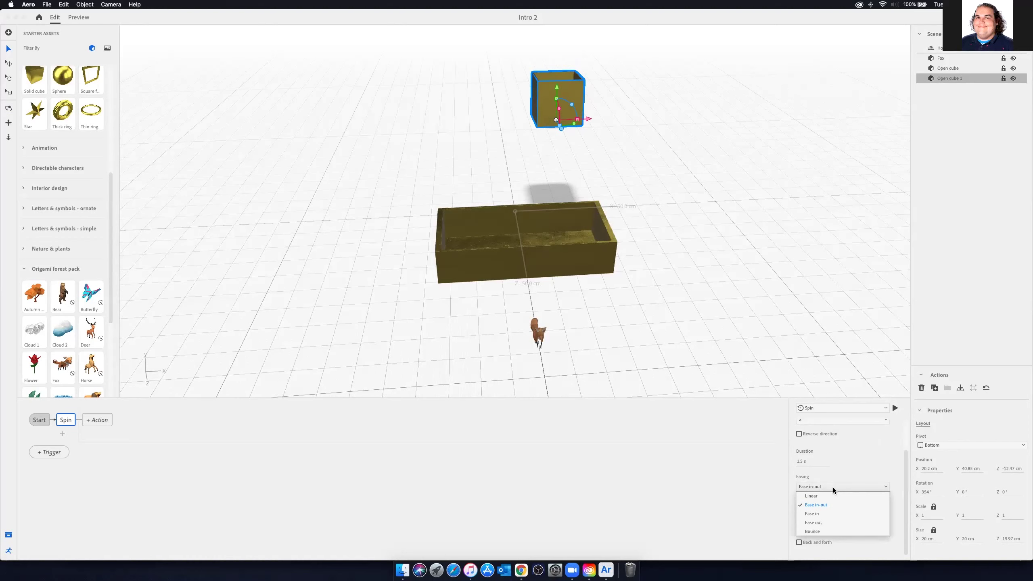
left_click(832, 488)
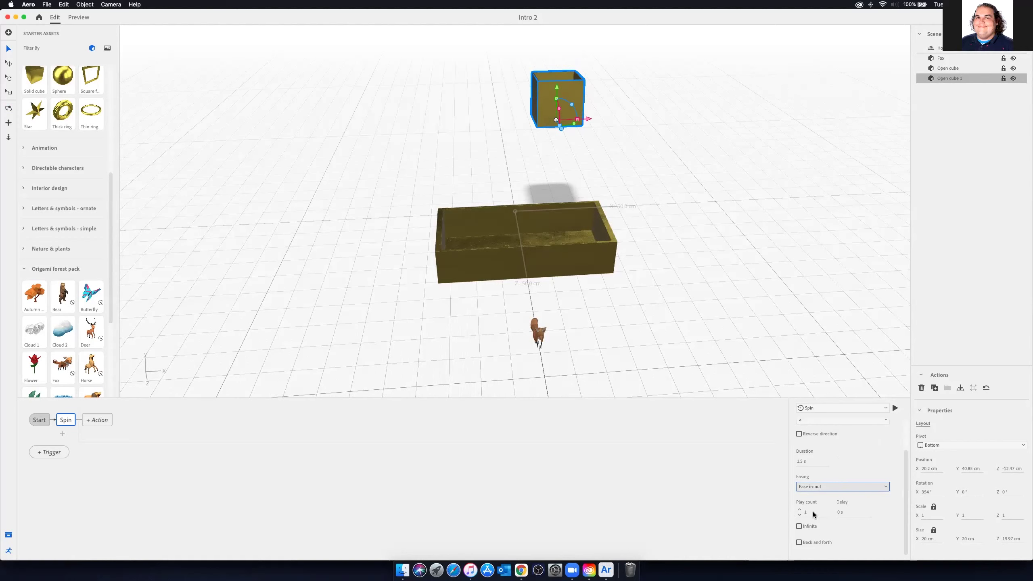
left_click(838, 516)
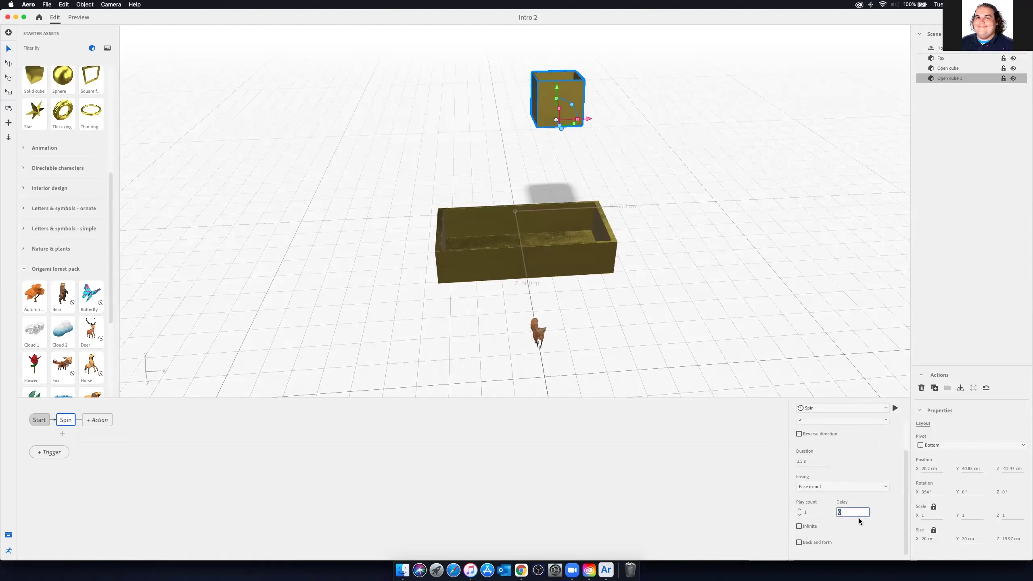
key("Return")
left_click(800, 510)
left_click(894, 407)
Step: Make the spin repeat infinitely and watch it in Preview mode from a different angle
left_click(798, 526)
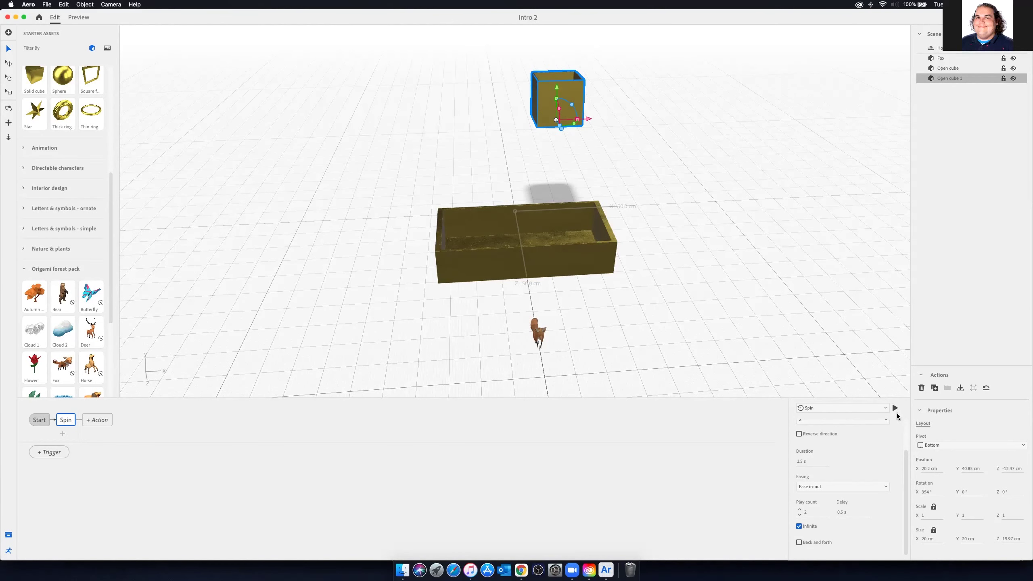
left_click(85, 22)
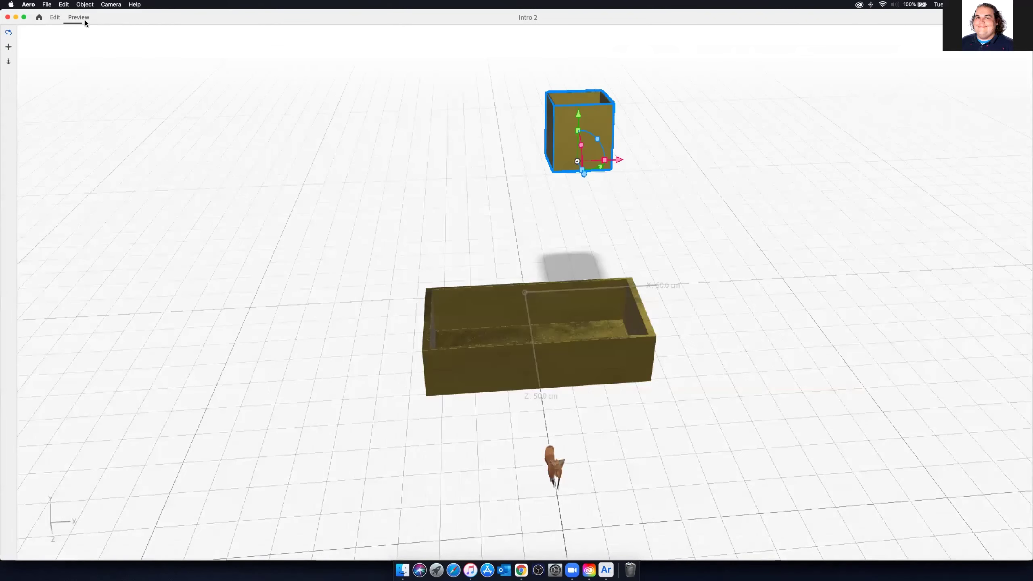
left_click_drag(309, 155, 394, 283)
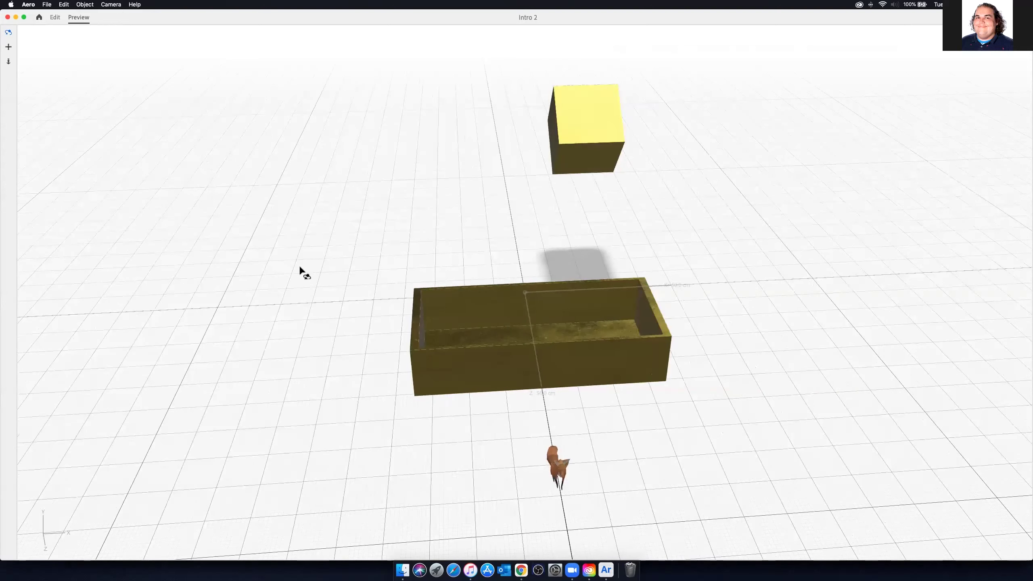
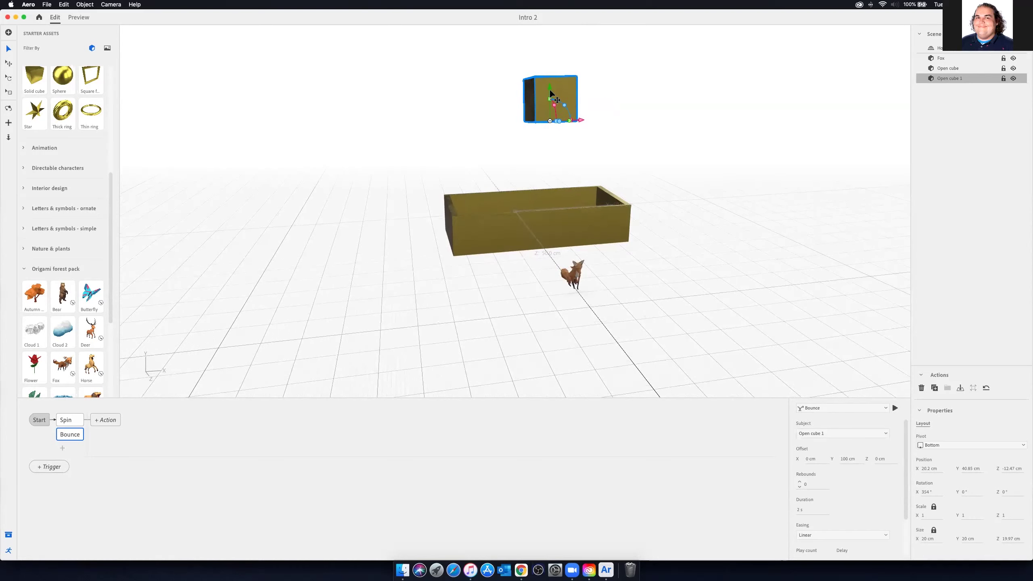
Step: Lower the small open cube to about 1 cm on Y and test its Bounce action, using 2 rebounds
left_click_drag(550, 89, 555, 183)
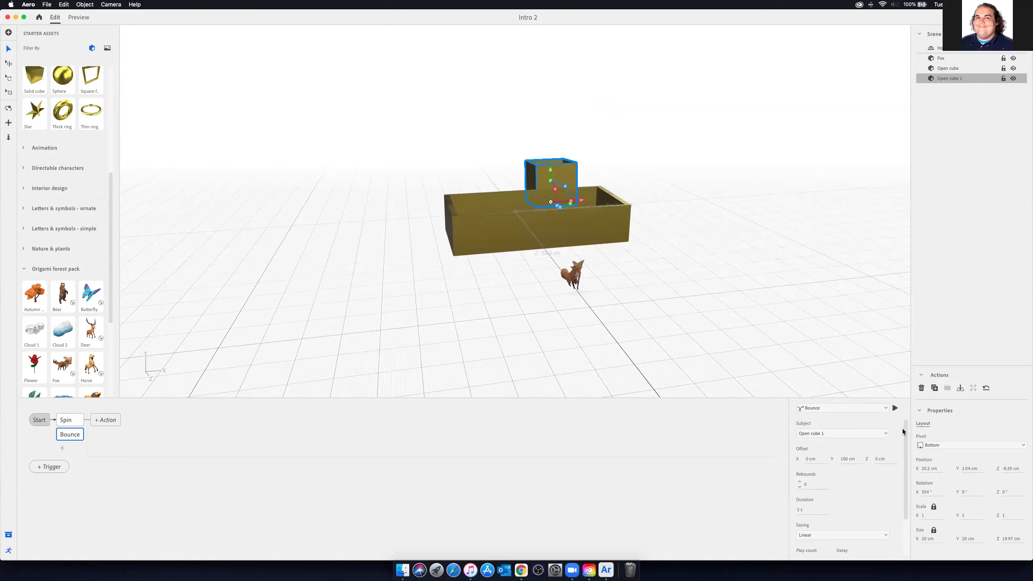
left_click(895, 408)
left_click(894, 408)
left_click(893, 411)
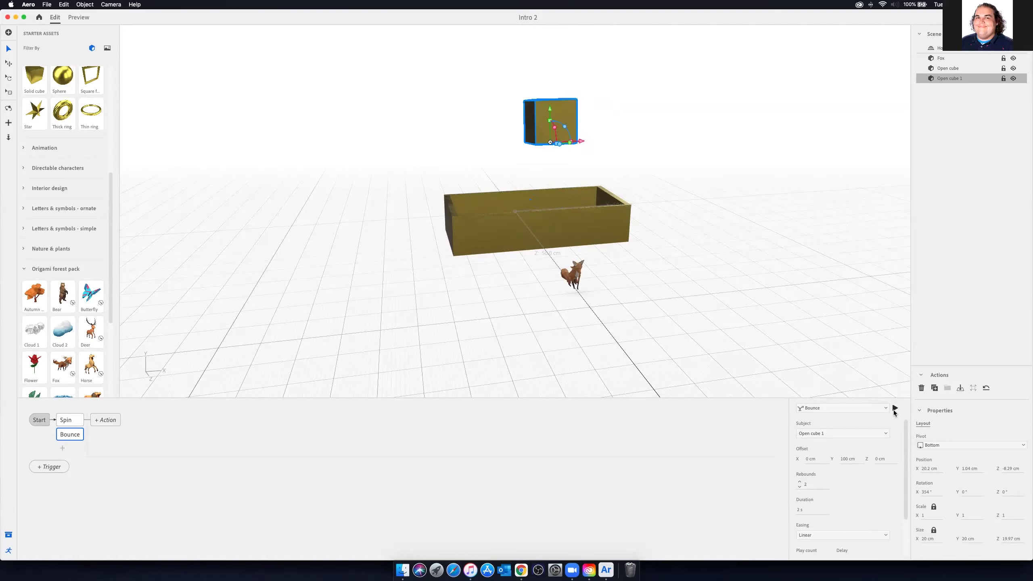
Step: Make the bounce repeat infinitely and watch the cube in Preview mode from farther away and another angle
scroll(841, 500, "down", 2)
scroll(835, 519, "down", 1)
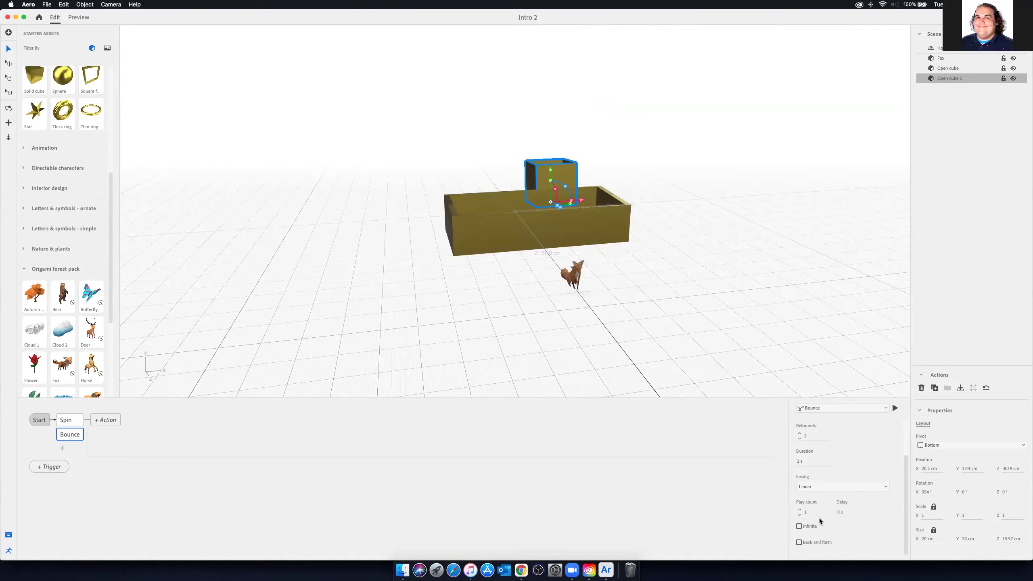
left_click(799, 526)
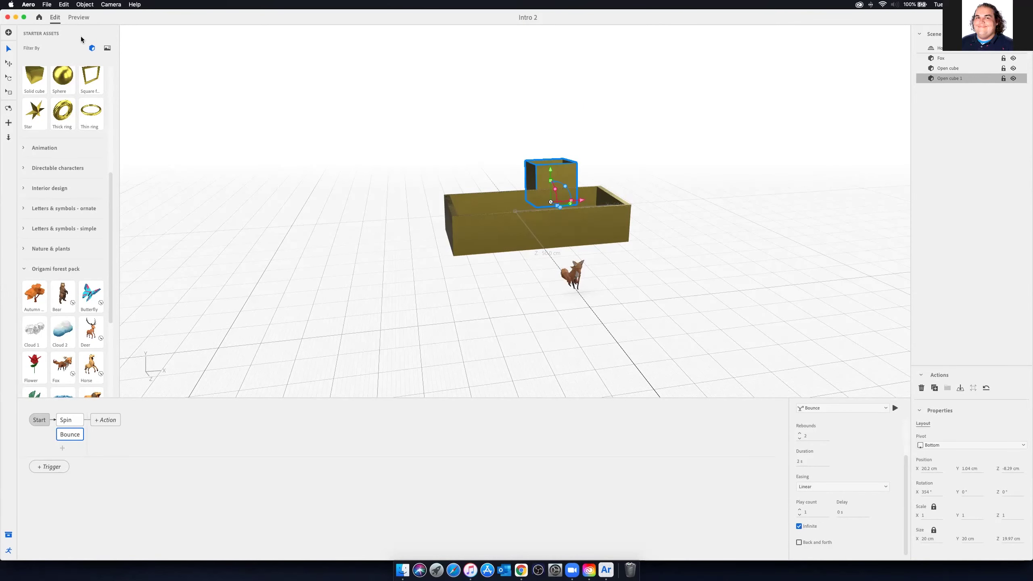
left_click(81, 18)
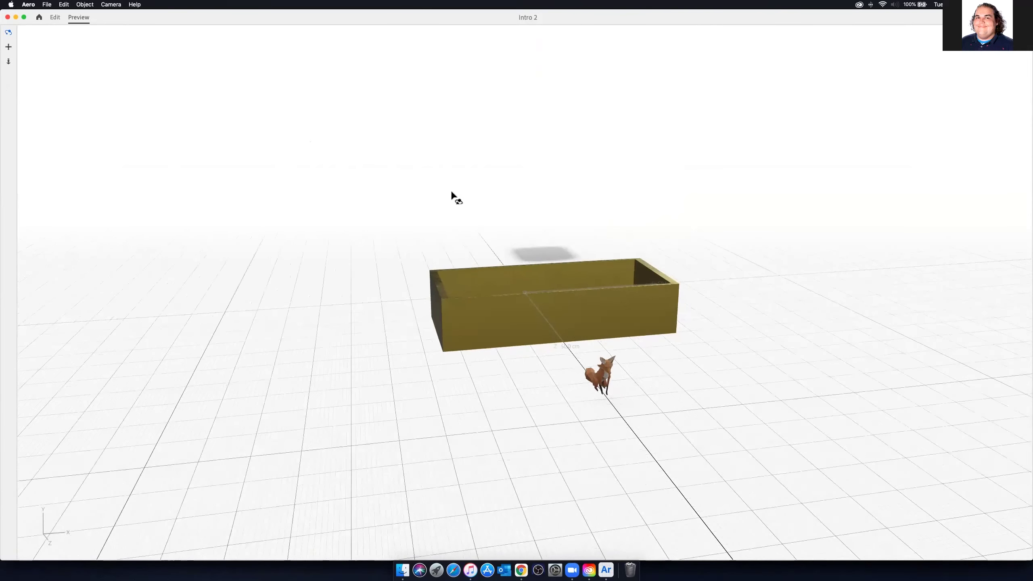
scroll(449, 190, "down", 5)
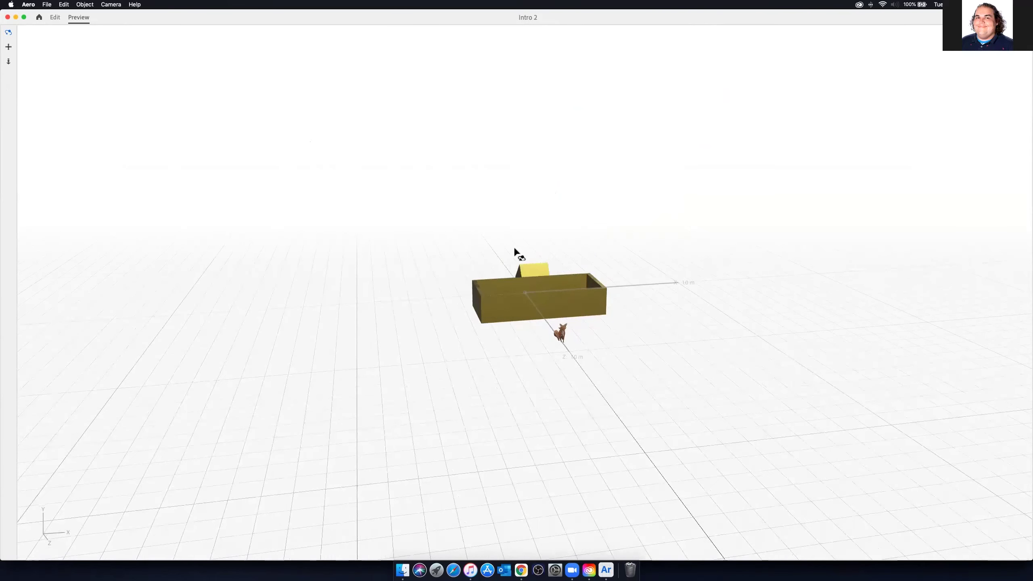
left_click_drag(268, 226, 328, 235)
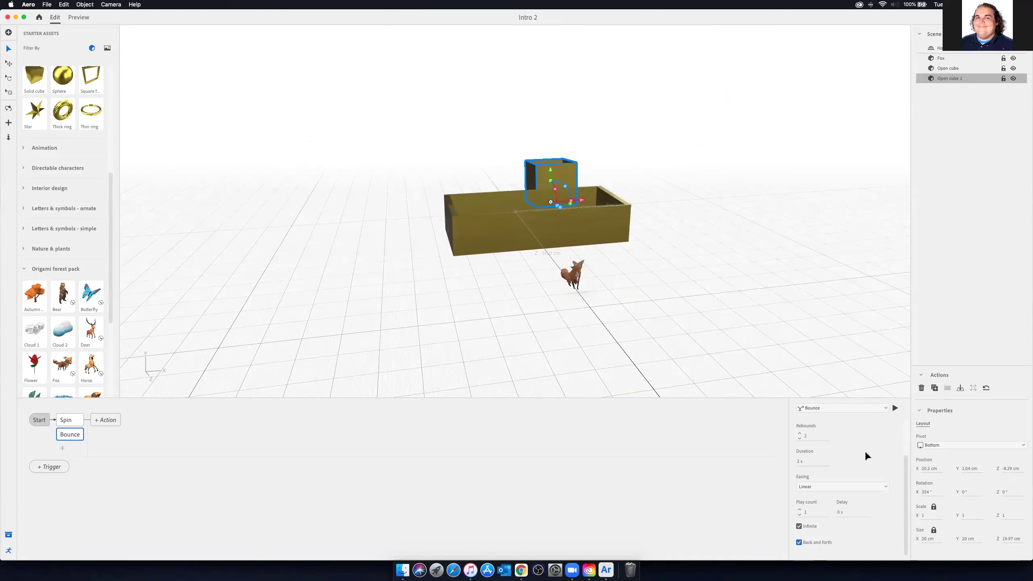
Step: Play the infinite back-and-forth bounce, view it from another side, and reselect the small open cube
left_click(894, 408)
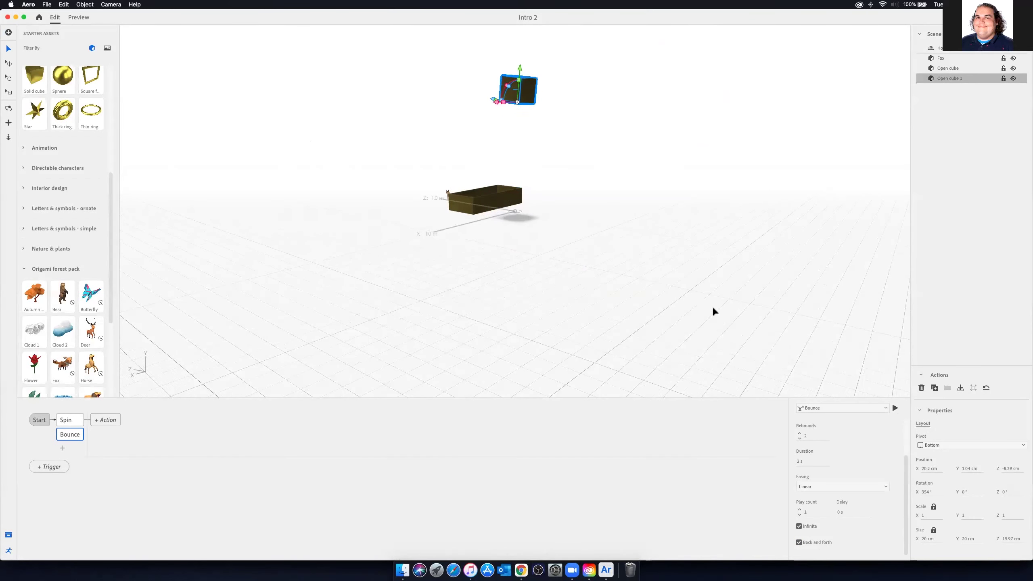
left_click_drag(695, 301, 526, 303)
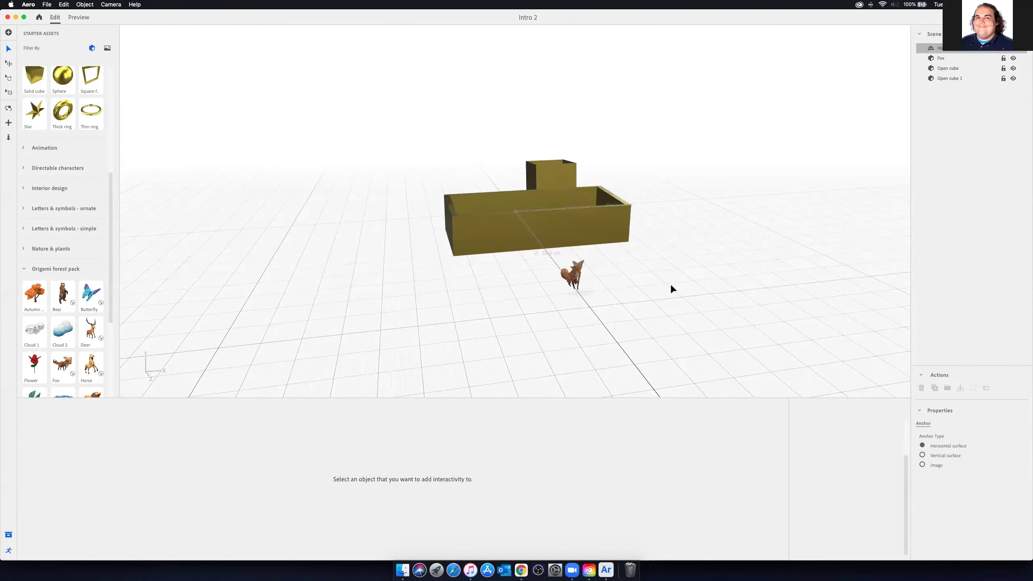
left_click(559, 169)
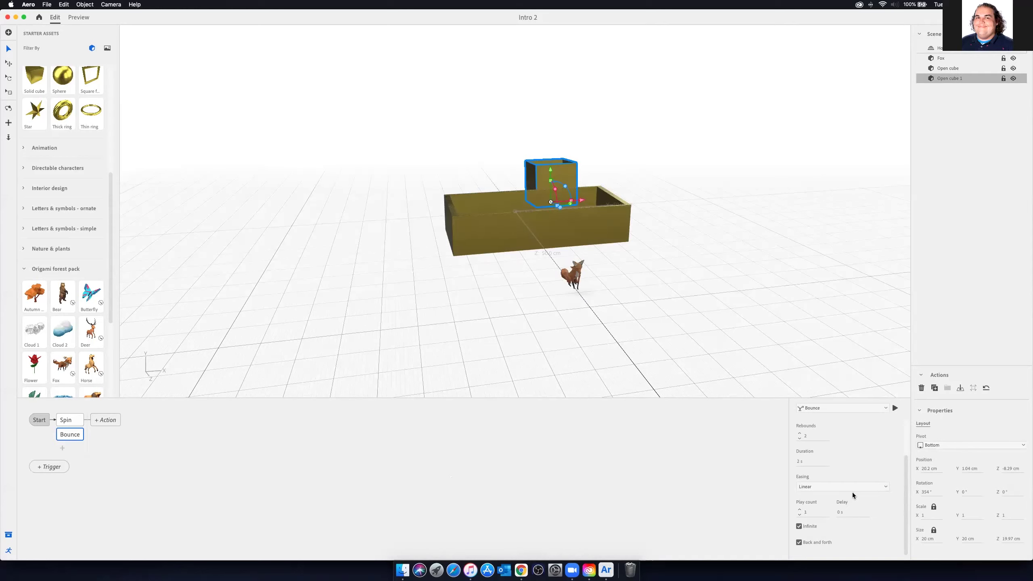
Step: Select the stretched open cube behind the fox
left_click(561, 232)
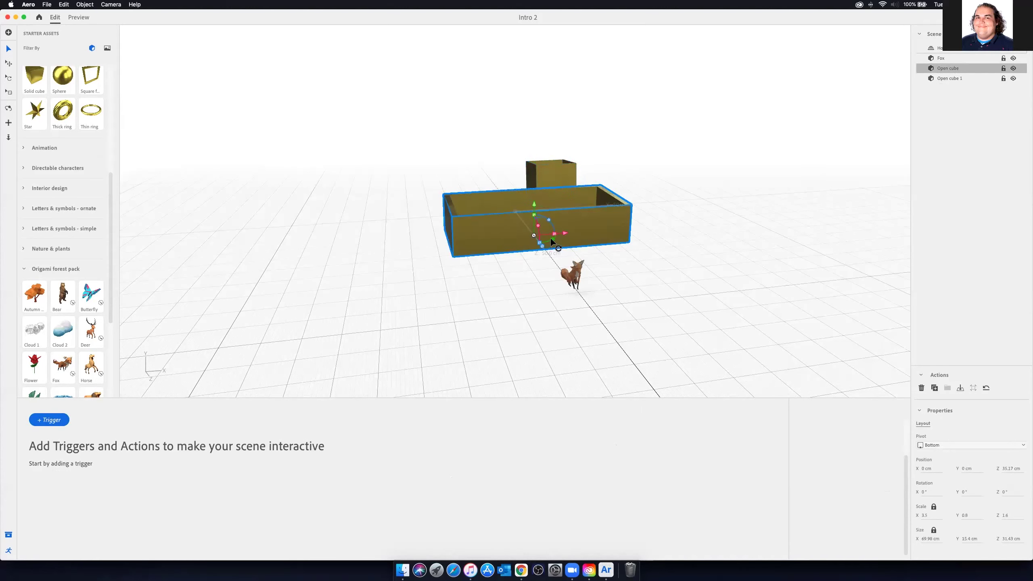